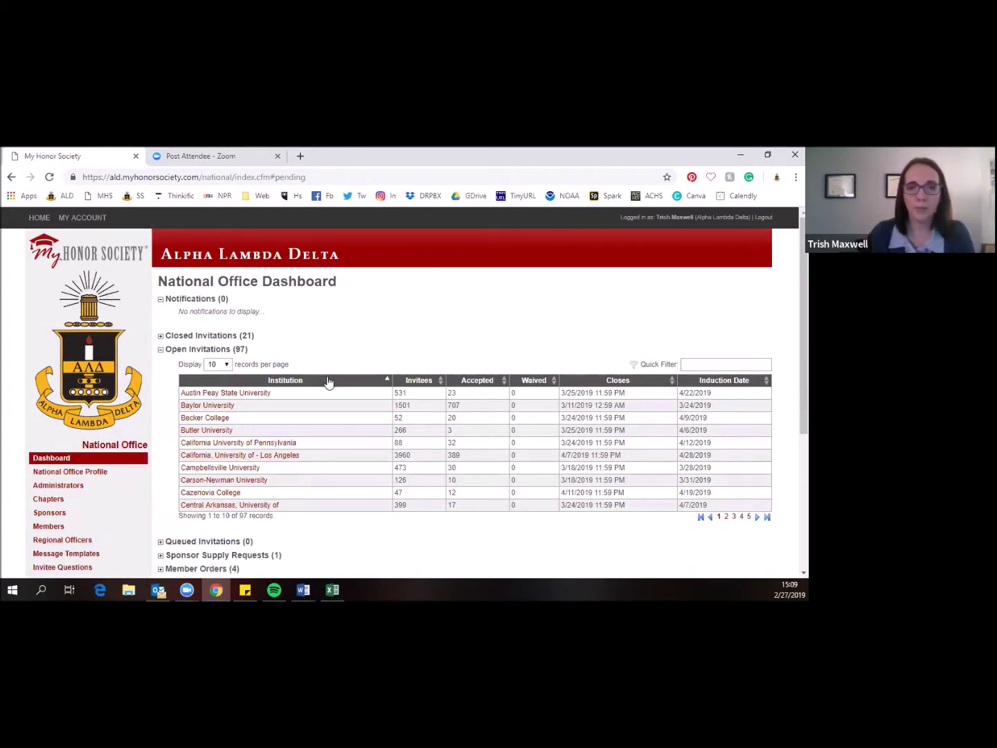
Log in through Chapter Impersonation as the chapter sponsor for Northern Kentucky University.
scroll(115, 463, "down", 3)
left_click(109, 463)
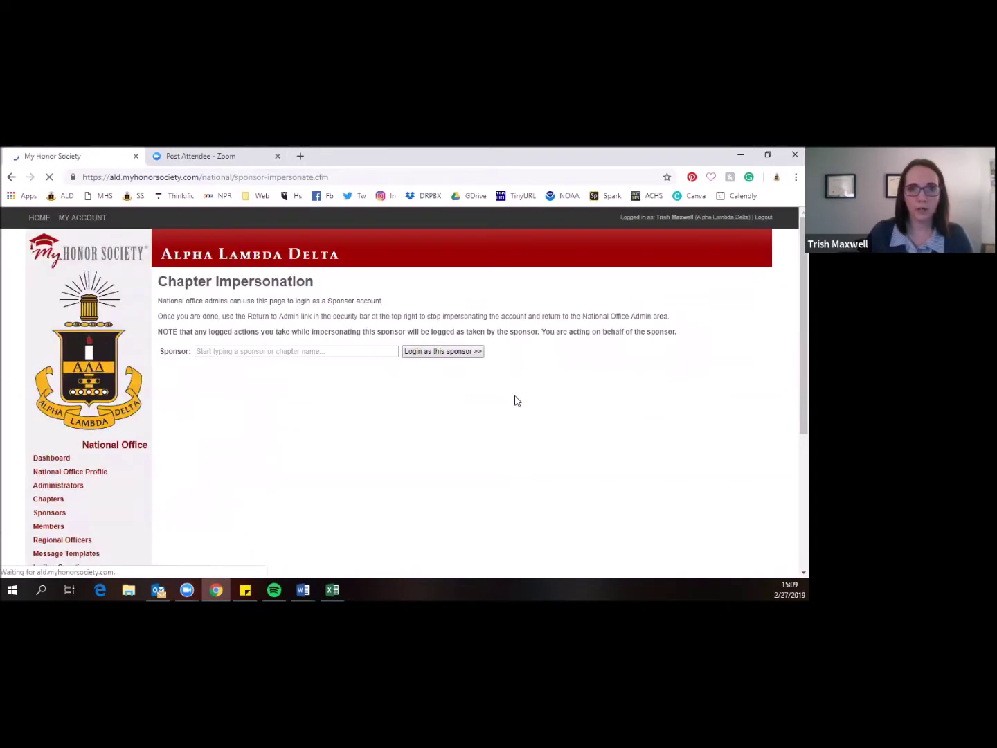
type("tracy")
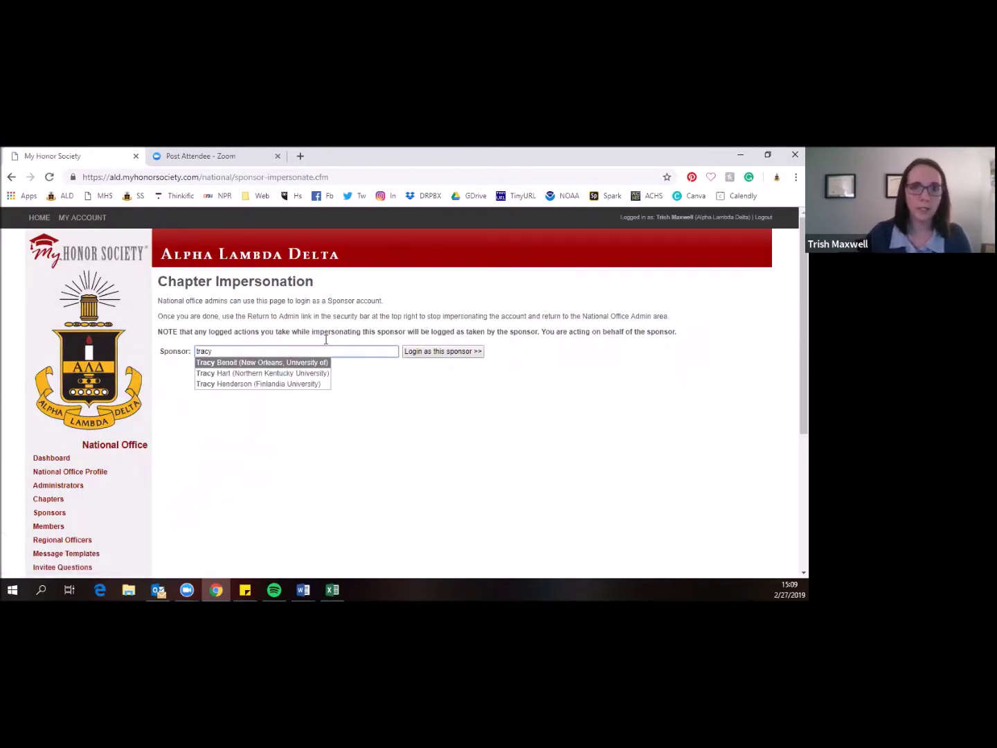
left_click(291, 373)
left_click(399, 355)
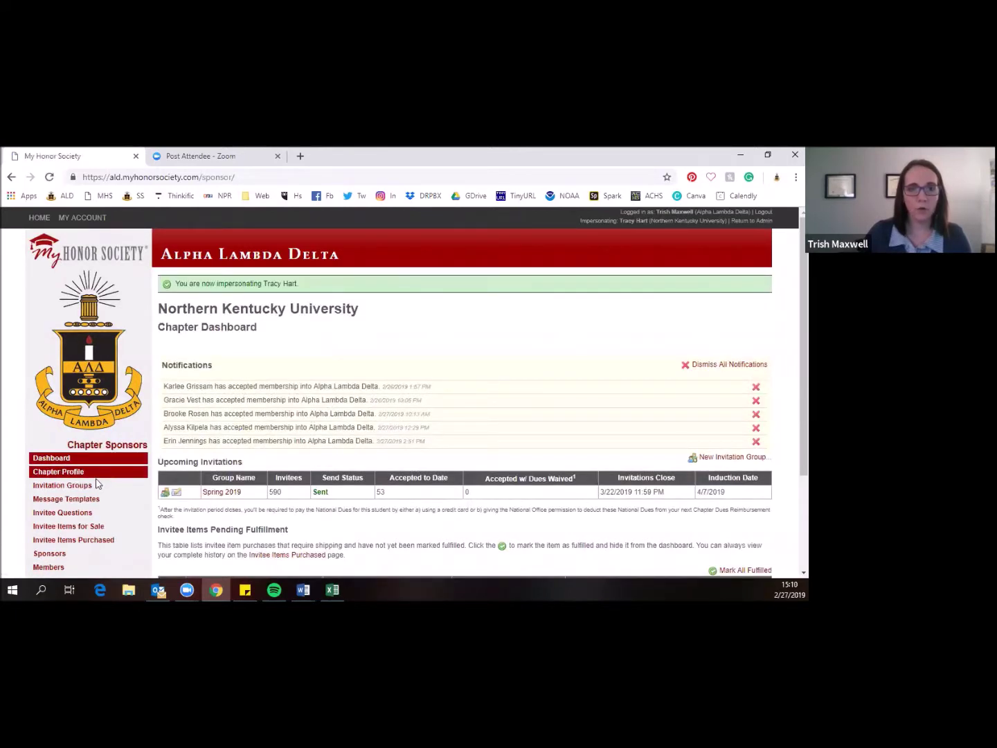
Export the Spring 2019 invitation group's invitees to CSV and open the downloaded file full-screen in Excel.
left_click(96, 489)
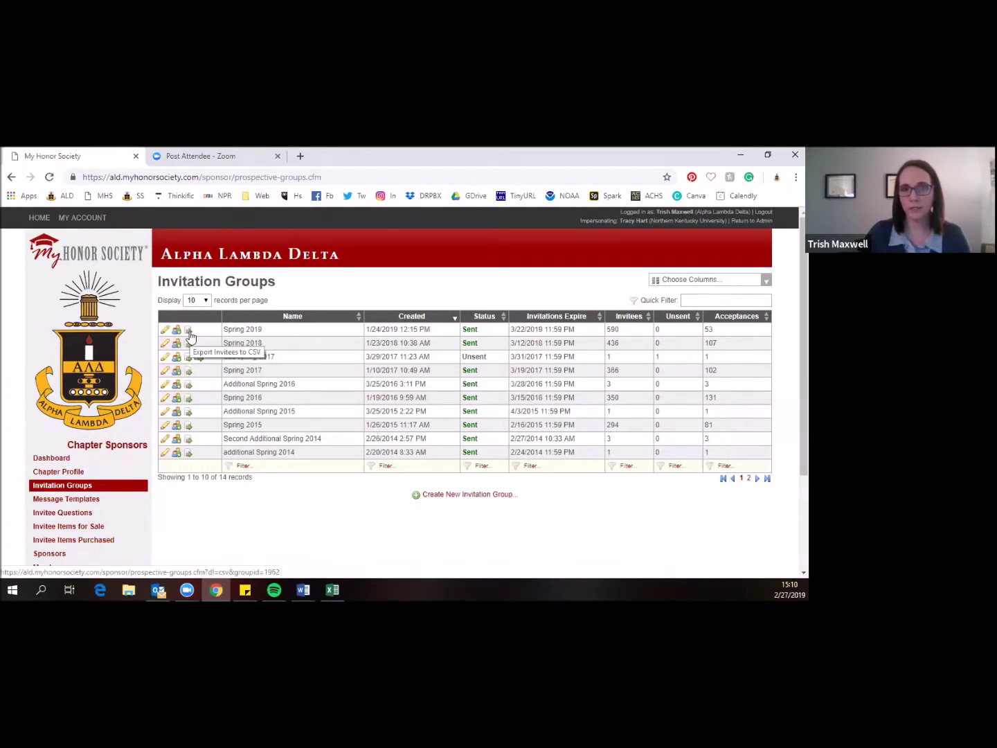
left_click(189, 334)
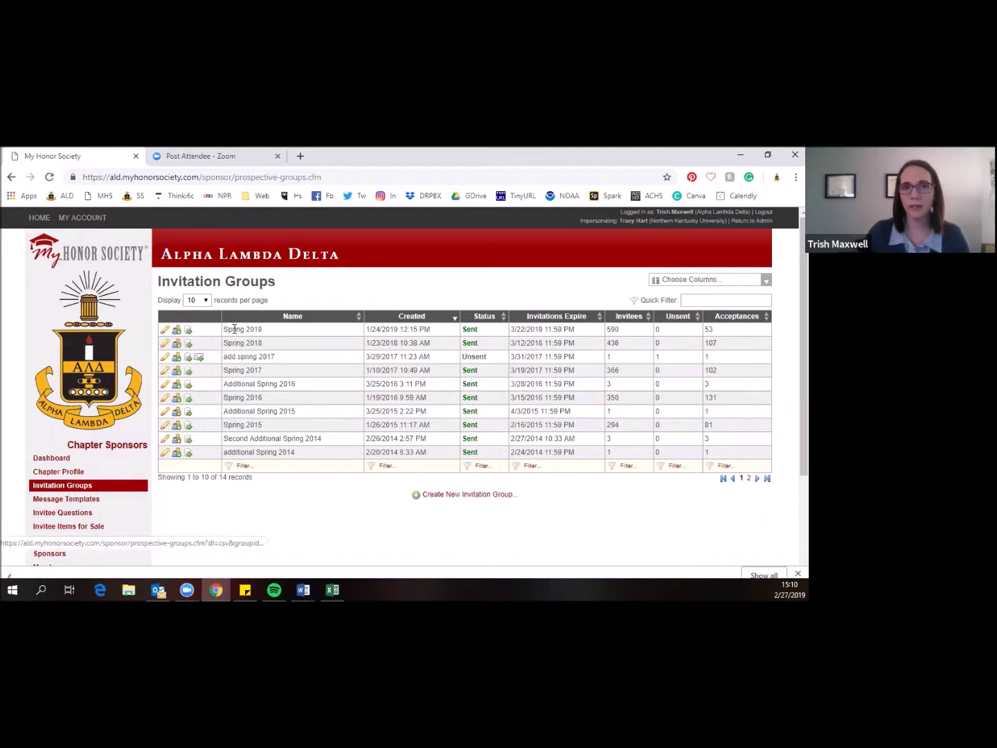
left_click(69, 565)
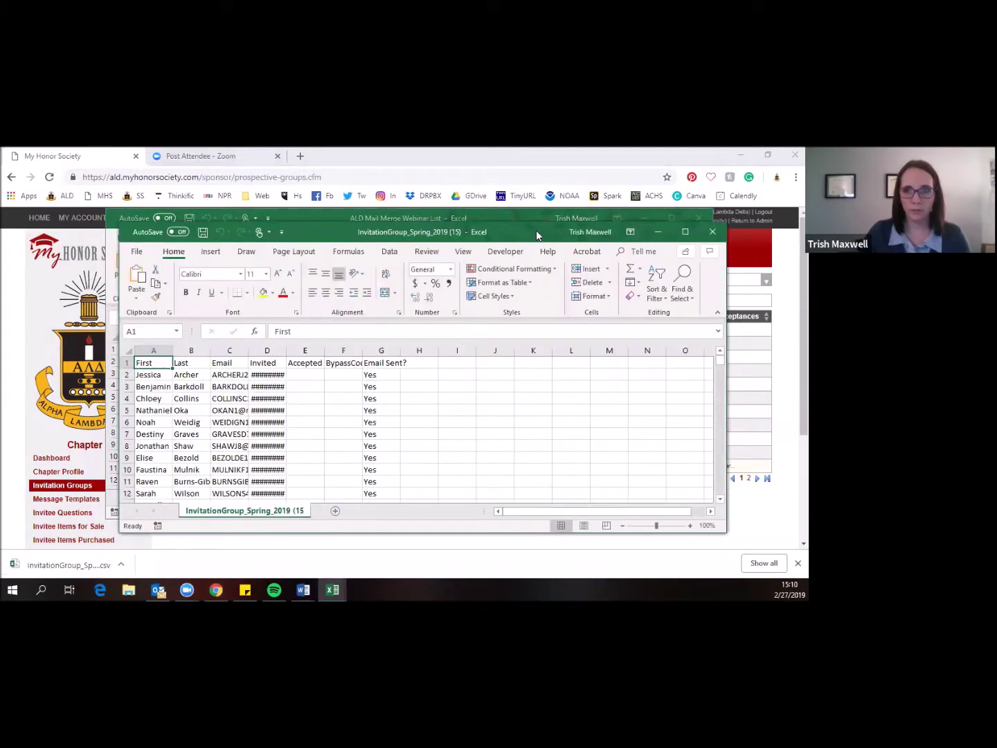
left_click_drag(502, 205, 493, 200)
left_click(641, 201)
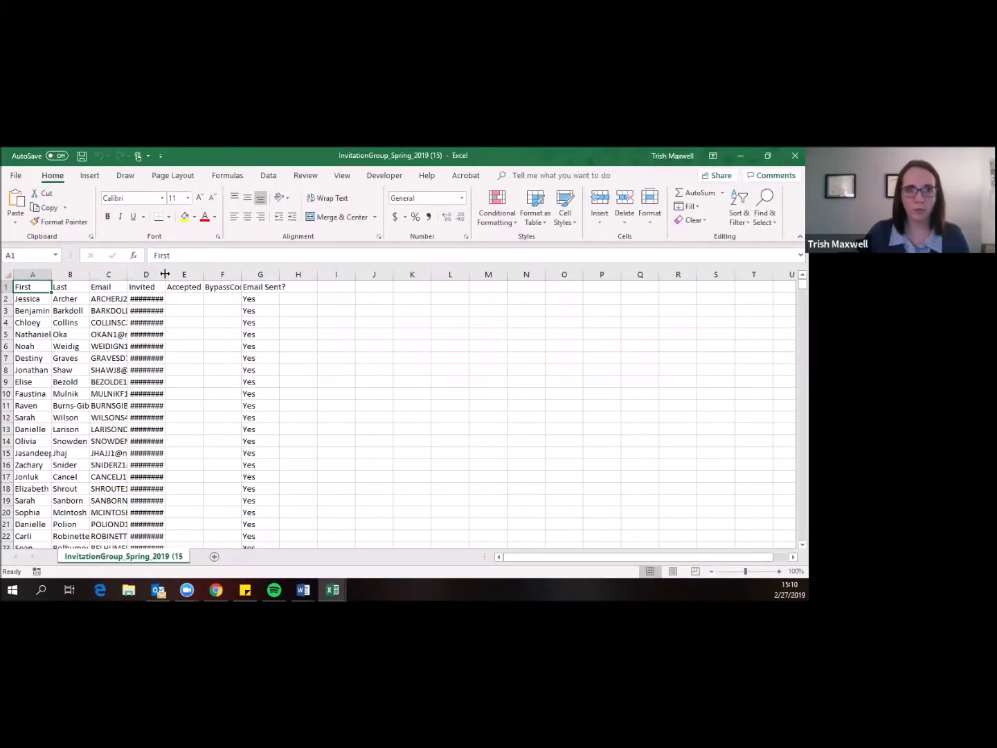
Autofit the Invited and Accepted columns and look through the acceptance dates down the invitee list.
double_click(165, 274)
double_click(226, 275)
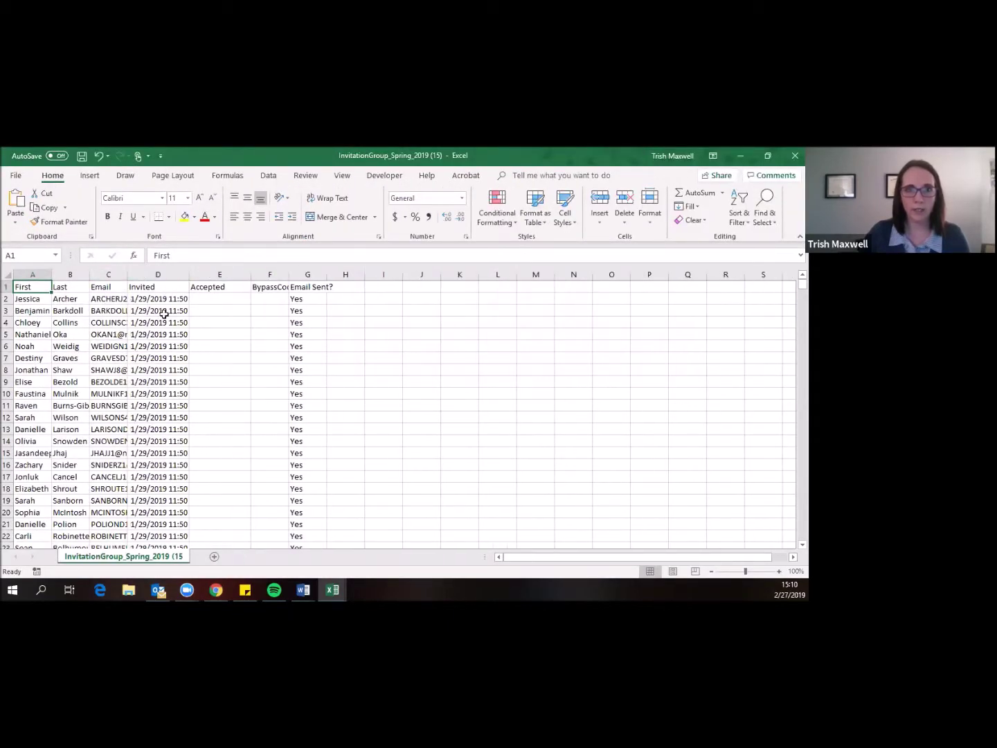
scroll(229, 356, "down", 13)
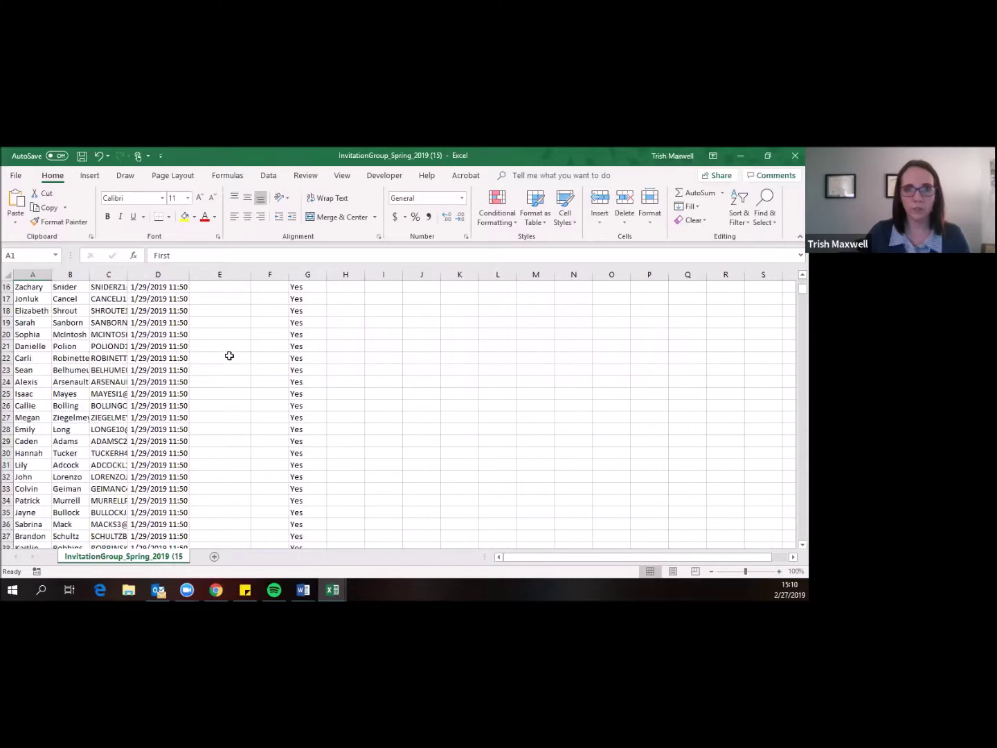
scroll(229, 355, "down", 20)
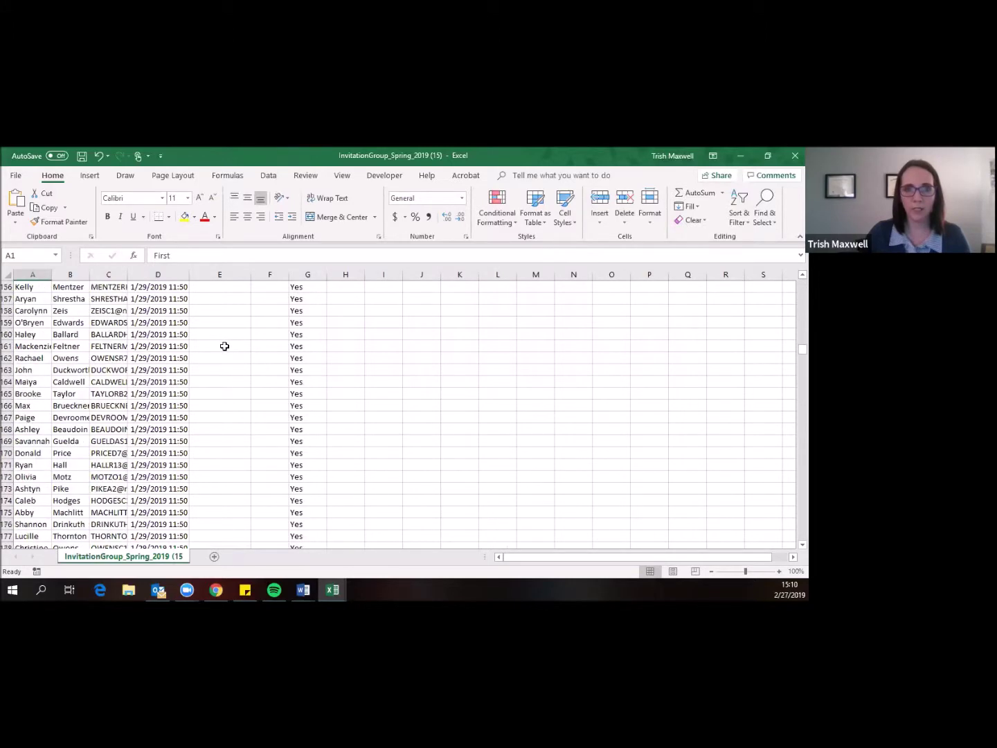
scroll(227, 346, "down", 20)
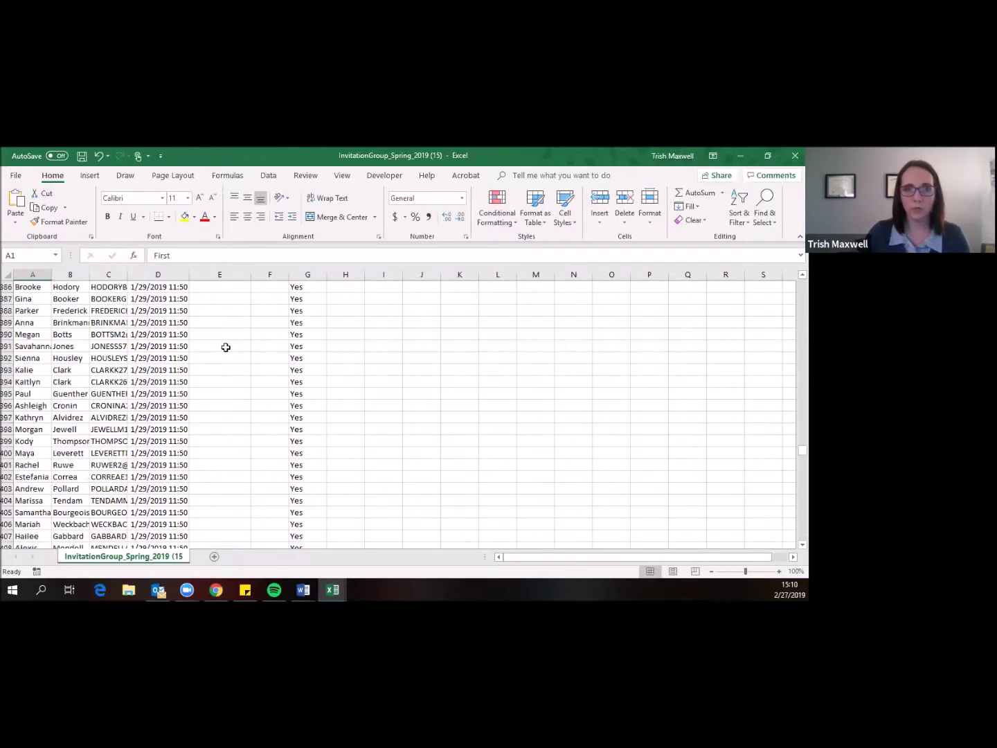
scroll(225, 346, "down", 20)
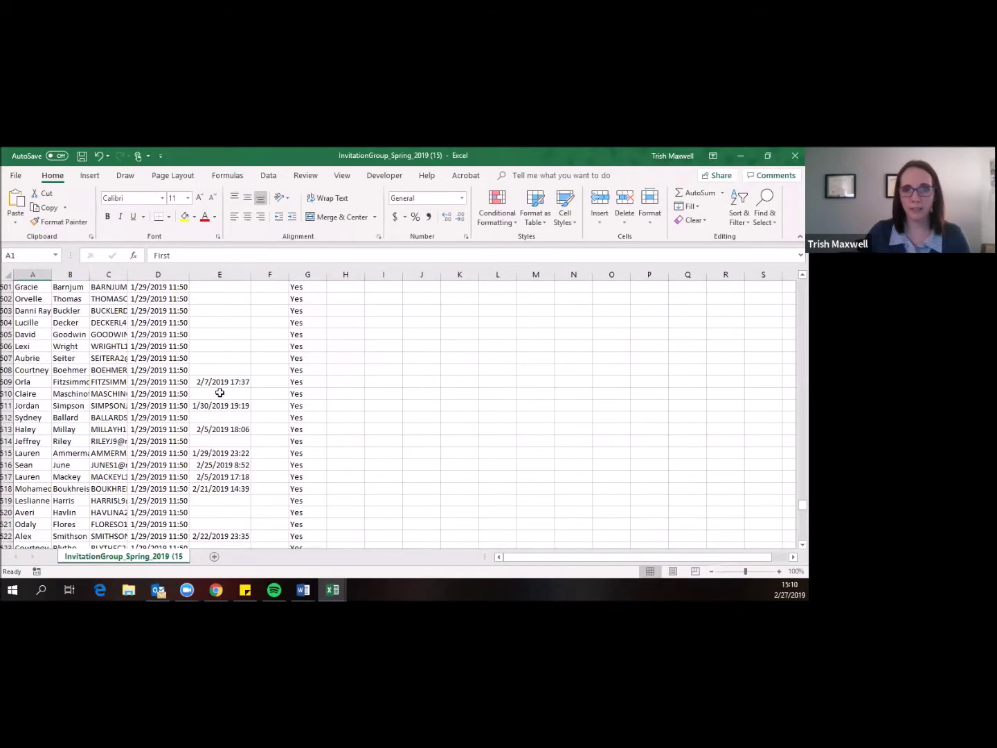
scroll(231, 396, "up", 20)
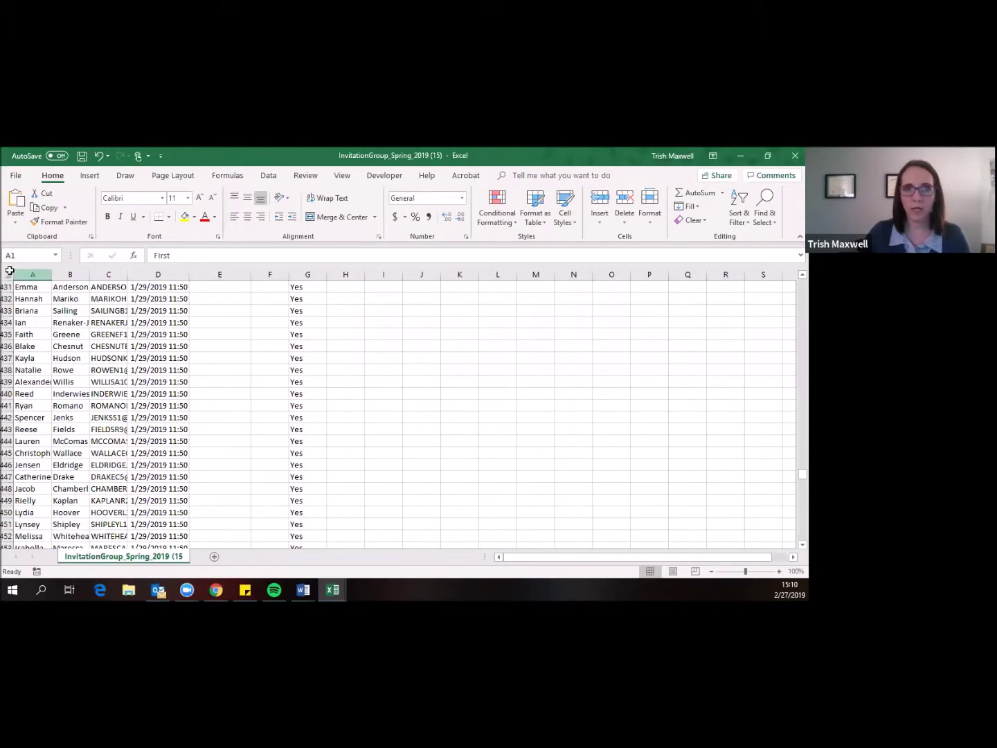
Sort the whole invitee sheet by the Accepted column with a custom sort.
left_click(6, 274)
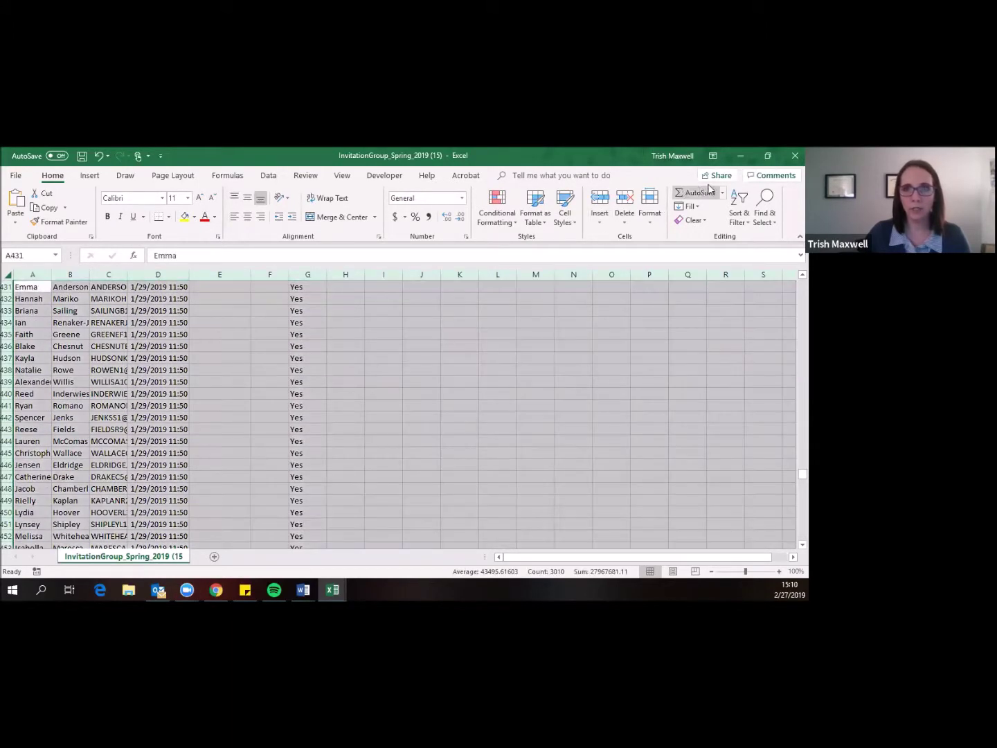
left_click(739, 209)
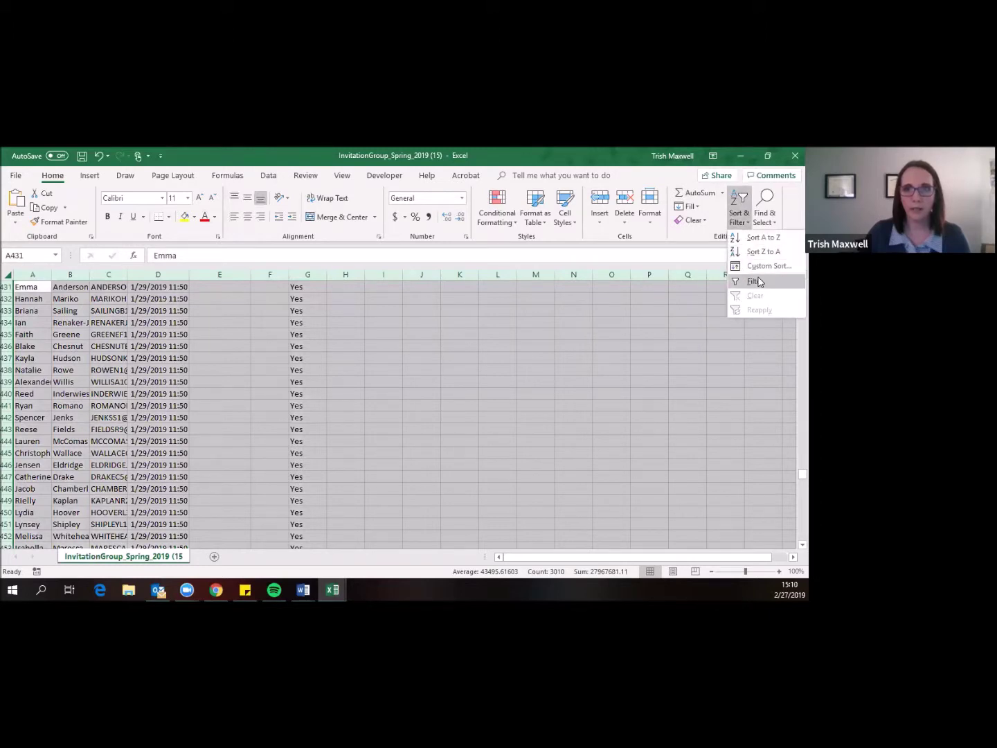
left_click(769, 266)
left_click(228, 337)
left_click(227, 378)
left_click(427, 425)
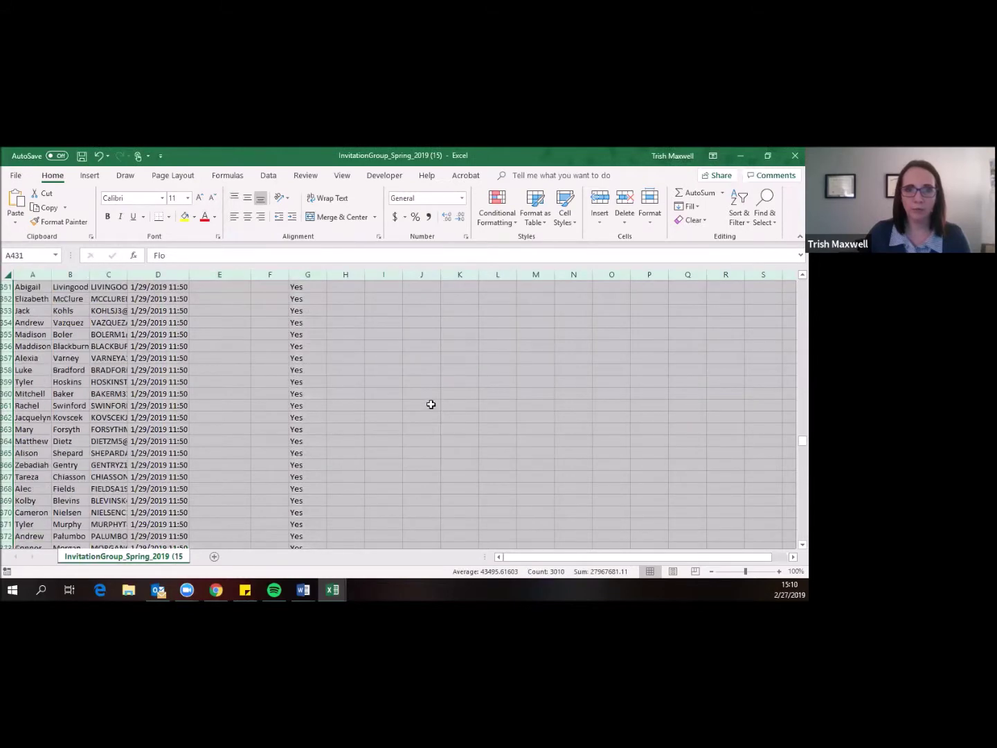
Select the header row and all records with an acceptance date, cells A1 to E54.
scroll(228, 376, "up", 12)
scroll(210, 434, "up", 1)
scroll(210, 433, "up", 20)
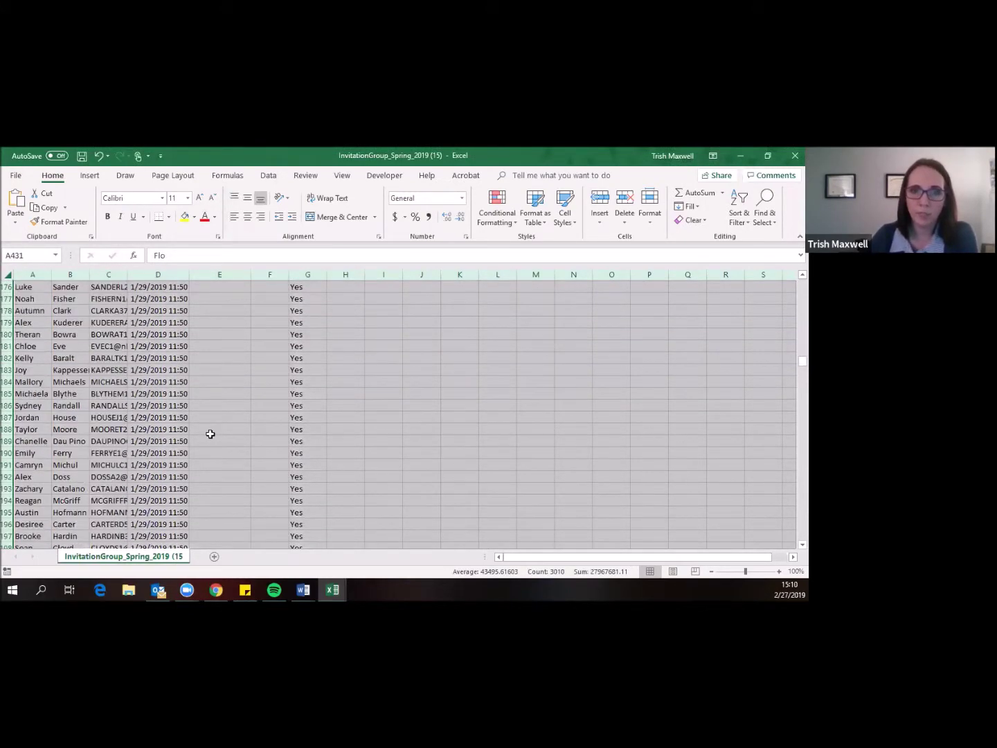
scroll(210, 434, "up", 20)
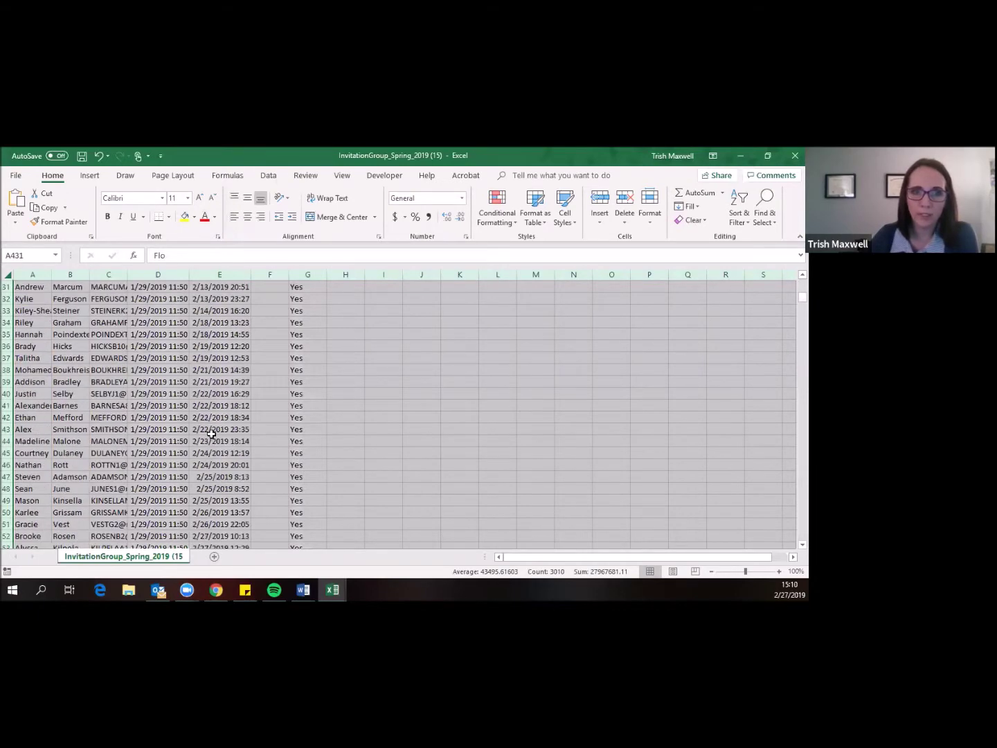
scroll(239, 501, "down", 1)
left_click(242, 500)
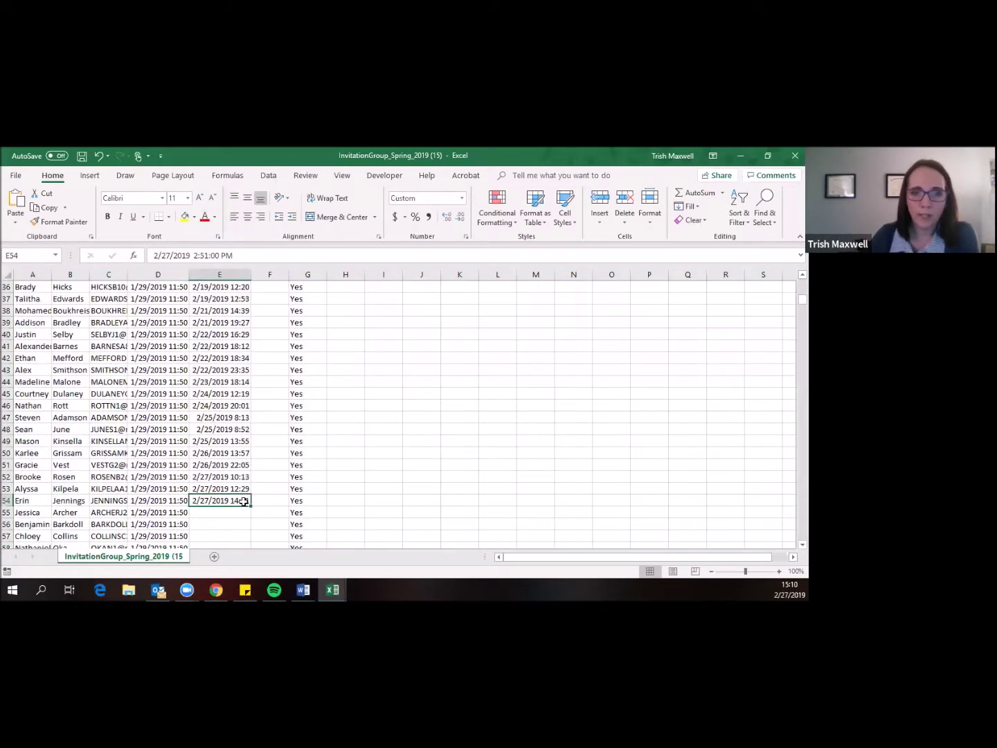
left_click_drag(242, 501, 104, 477)
left_click_drag(71, 424, 26, 254)
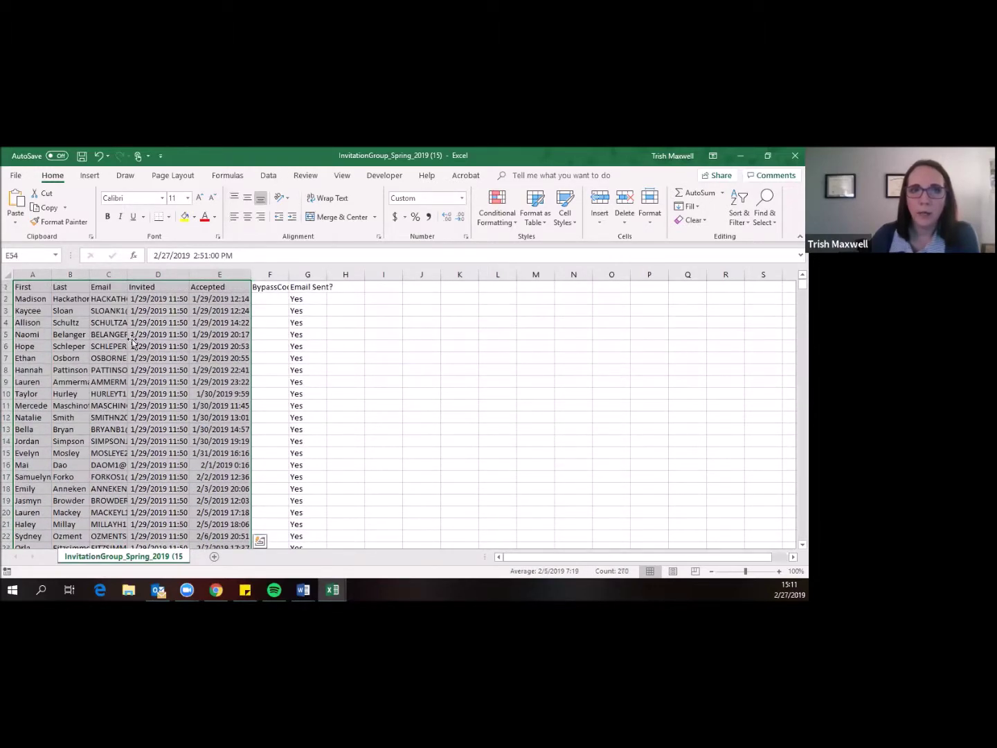
Clear the range selection and autofit the Email and First columns.
left_click(132, 337)
double_click(128, 274)
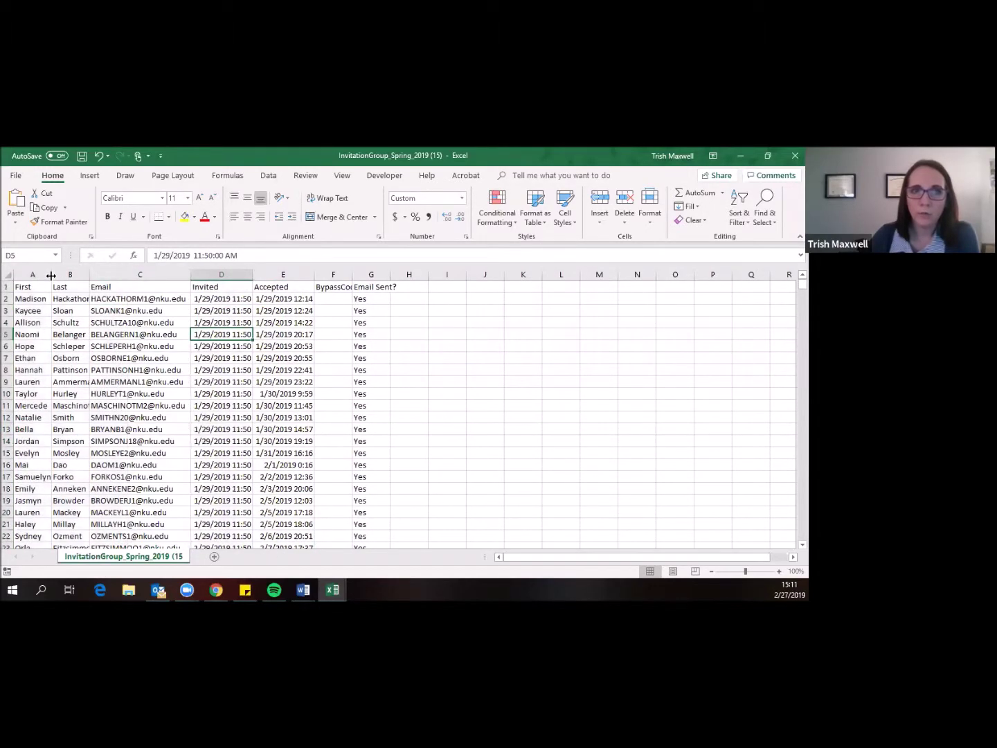
double_click(52, 274)
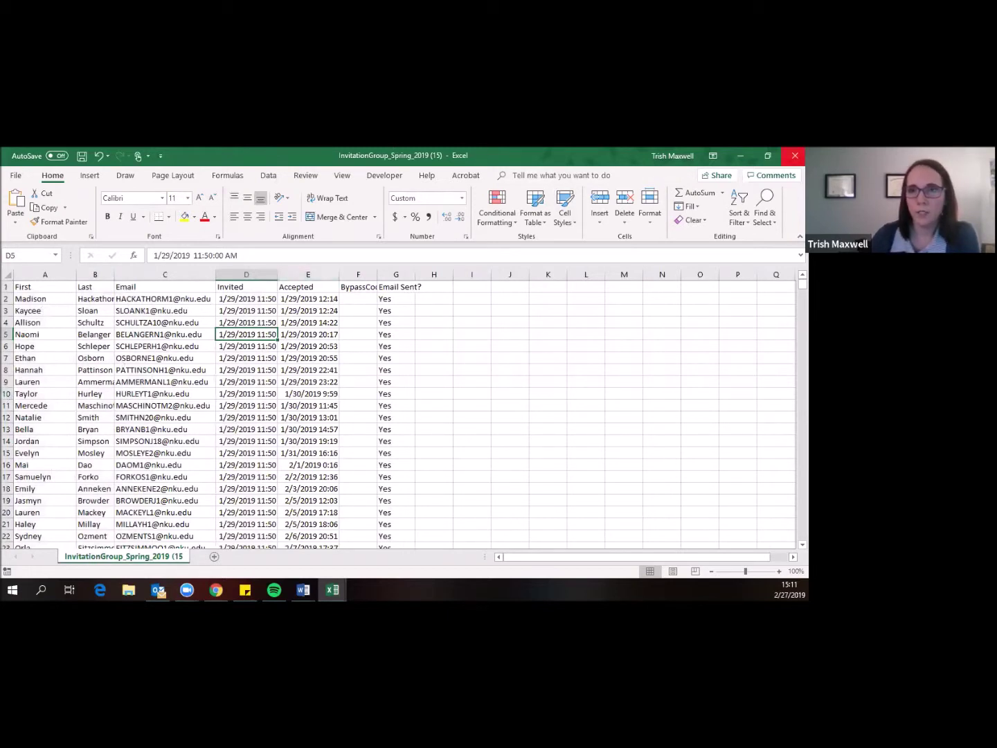
Close the exported invitee workbook and minimize the ALD Mail Merge Webinar List and browser windows to reach the desktop.
left_click(794, 155)
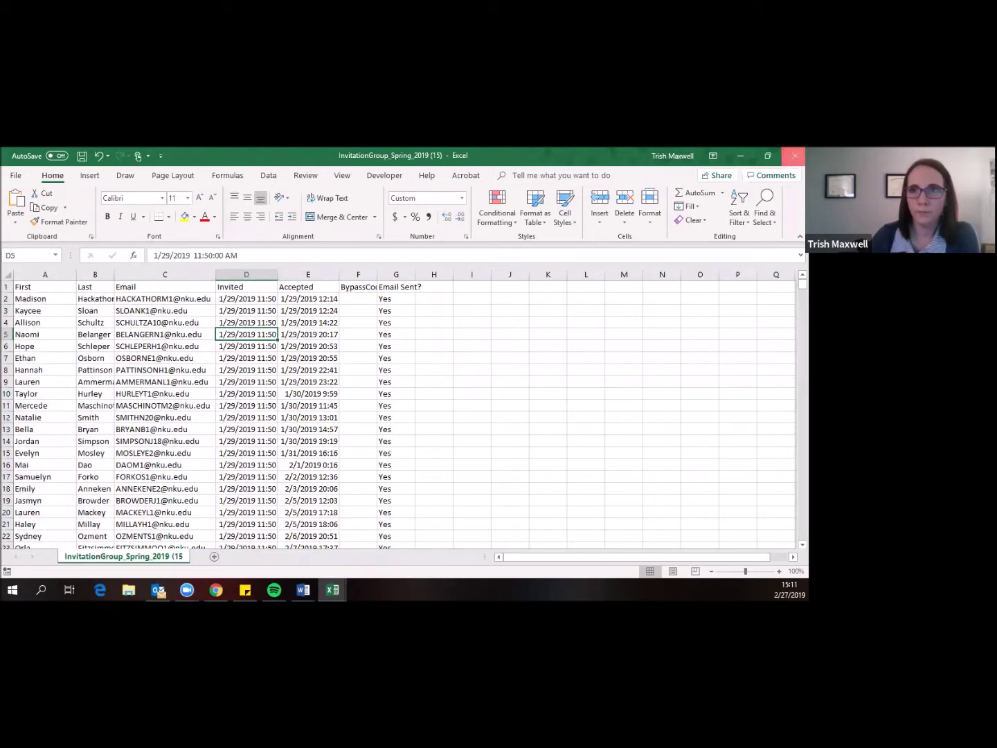
left_click(410, 383)
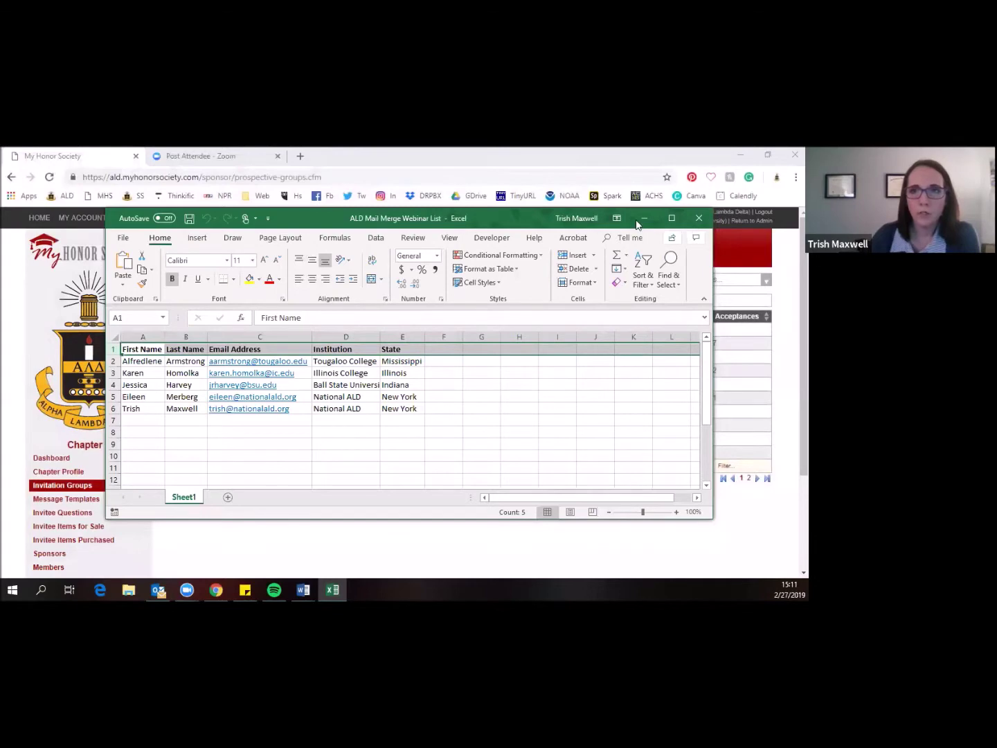
left_click(643, 219)
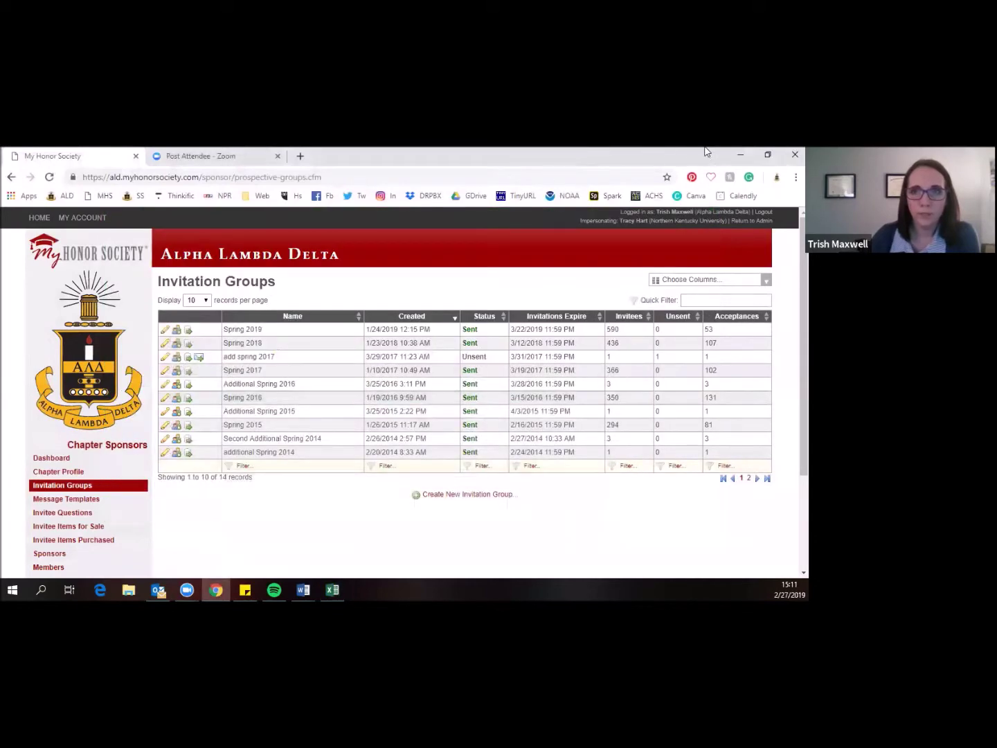
left_click(742, 154)
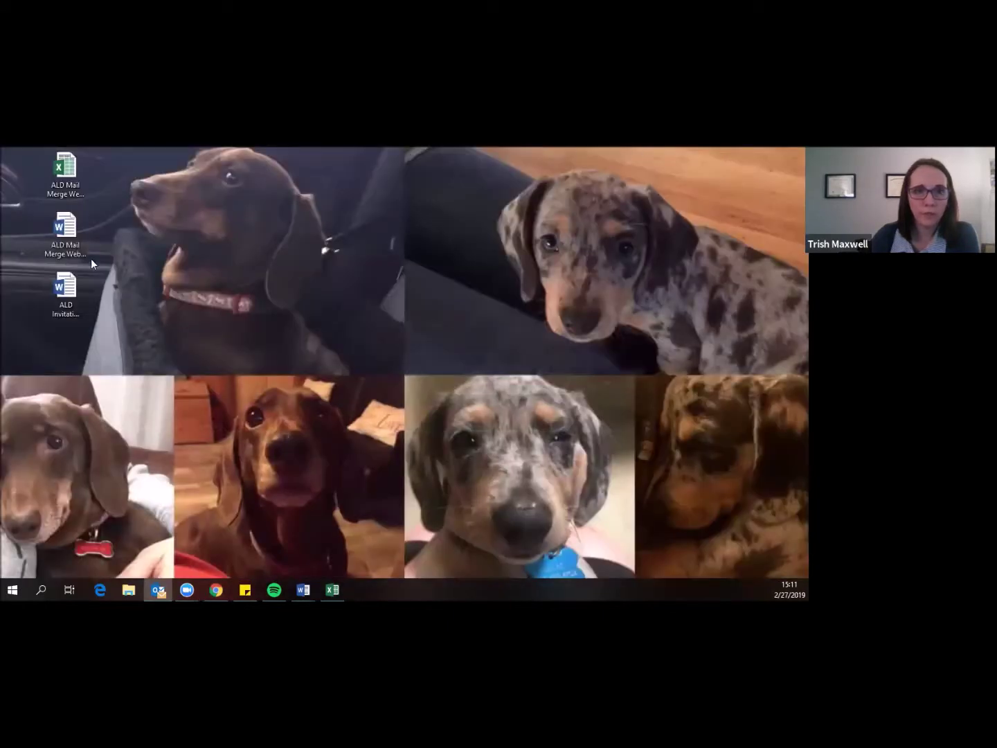
Open the ALD Mail Merge Webinar Sample Email and ALD Invitation Template documents from the desktop in Word.
double_click(77, 286)
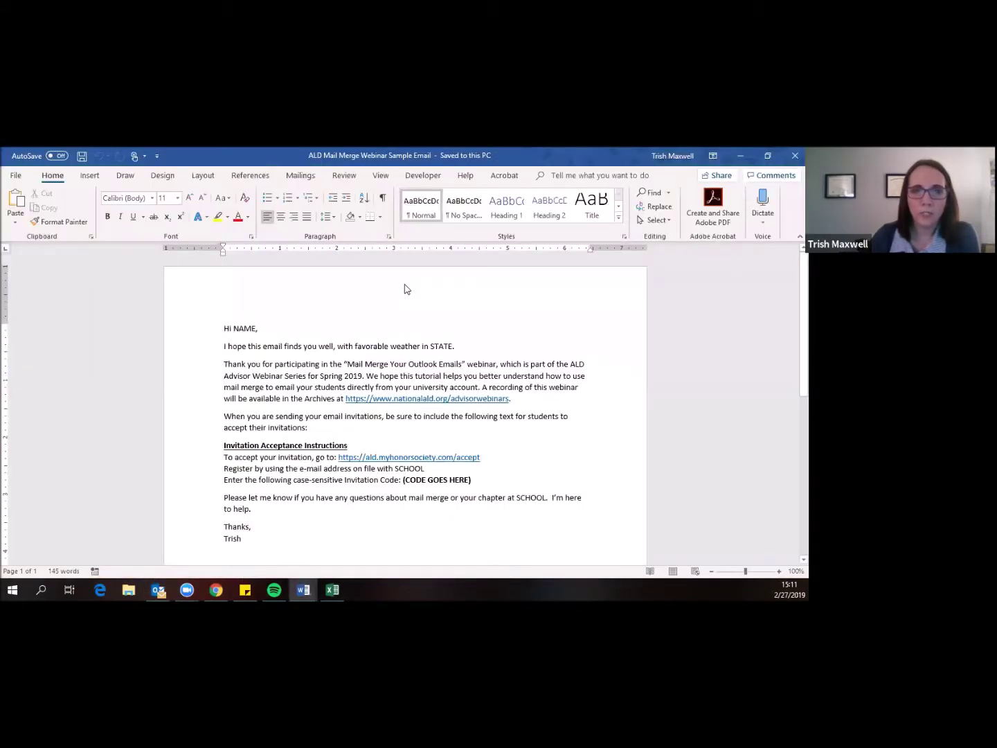
key("super+d")
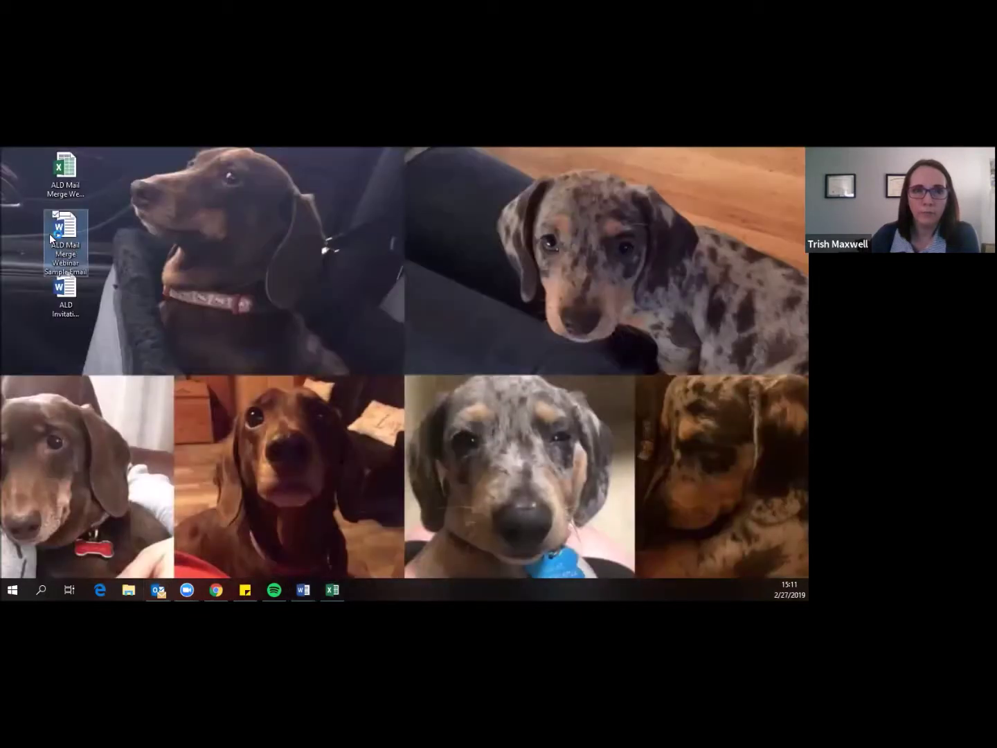
key("super+d")
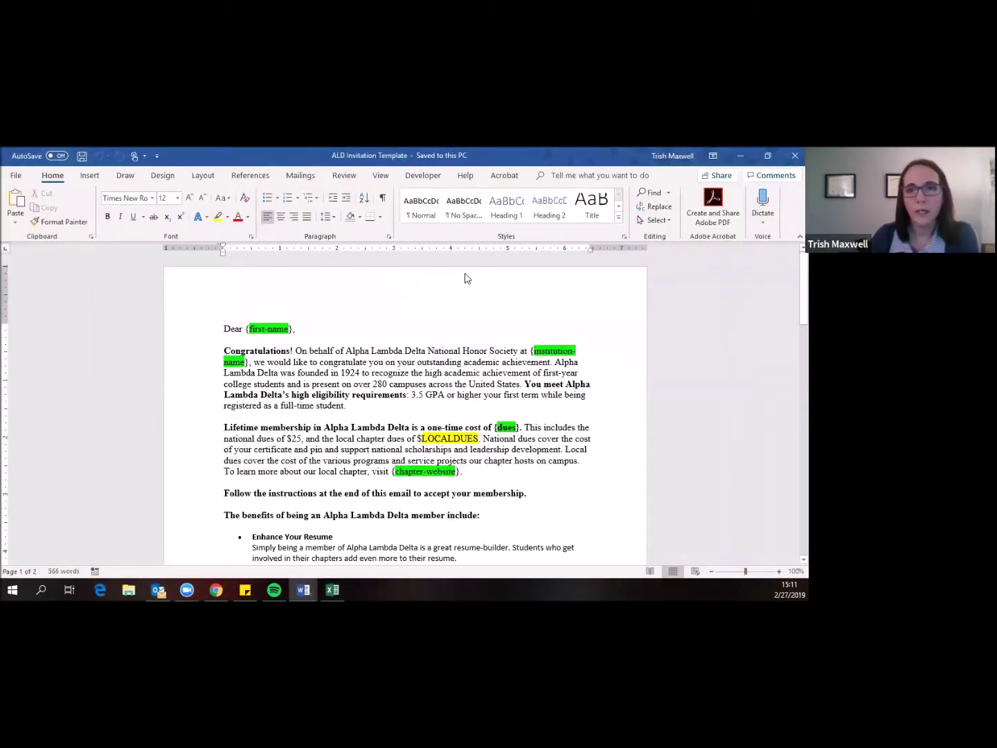
Examine the ALD Invitation Template through to its signature, including its highlighted placeholders, and return to the beginning.
scroll(328, 336, "down", 1)
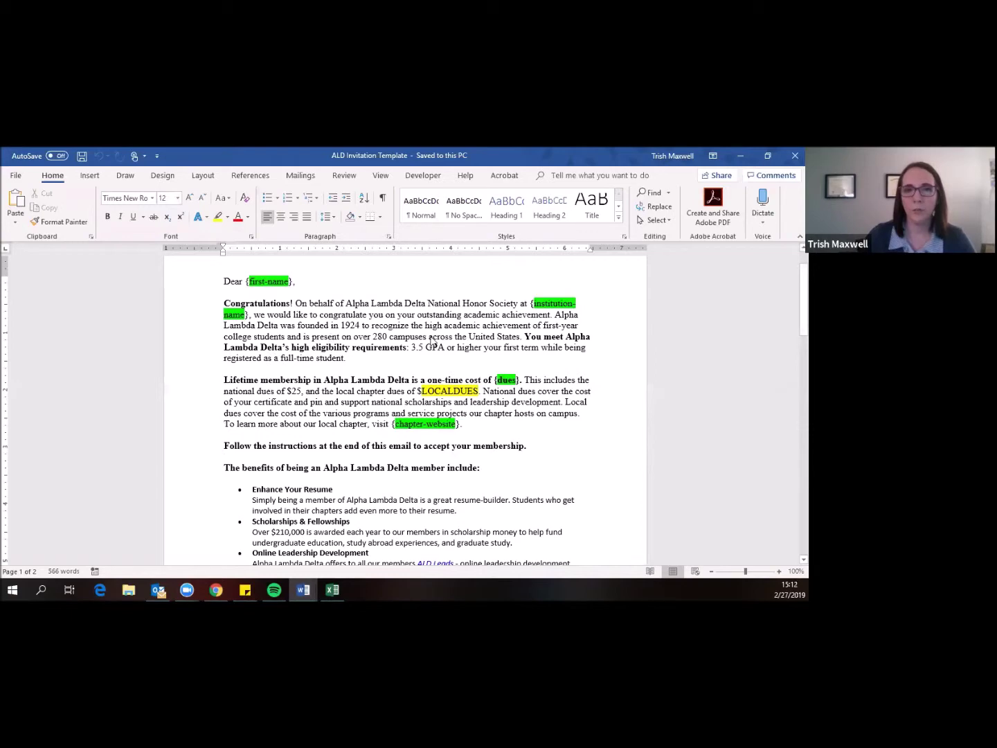
scroll(431, 341, "down", 3)
scroll(432, 341, "down", 7)
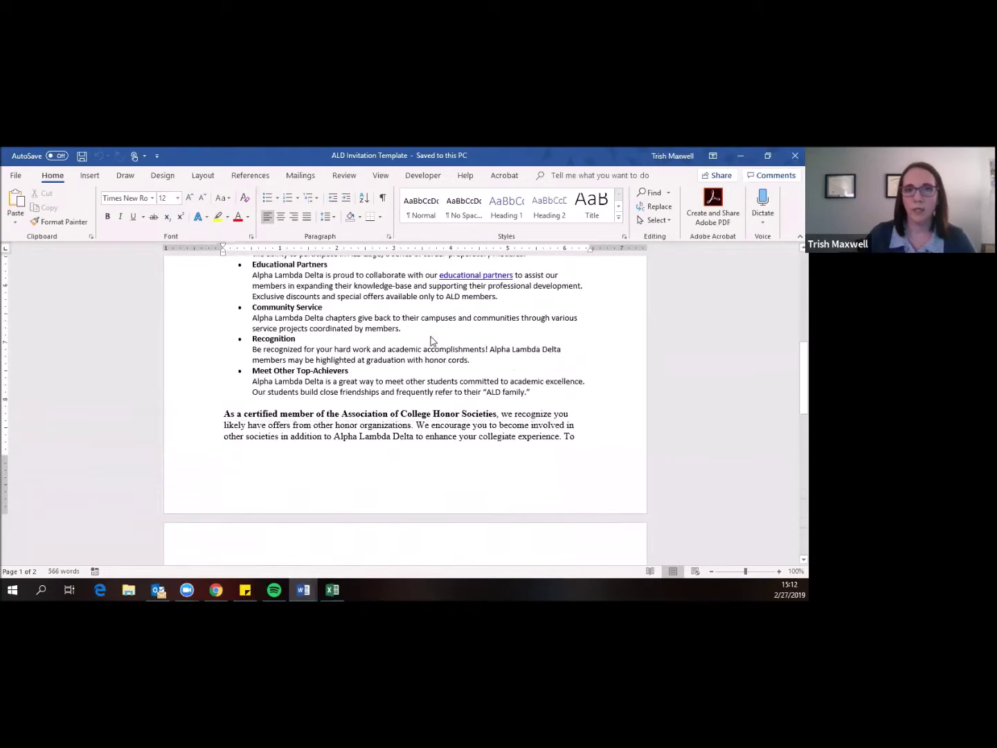
scroll(533, 364, "down", 3)
scroll(533, 365, "down", 6)
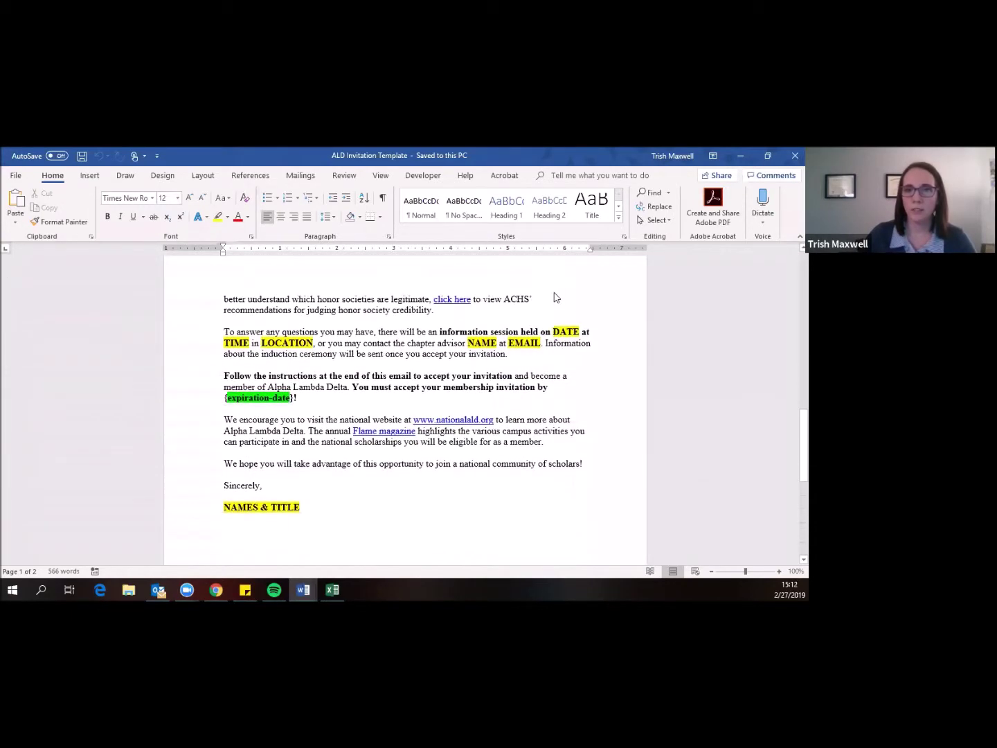
scroll(486, 402, "down", 5)
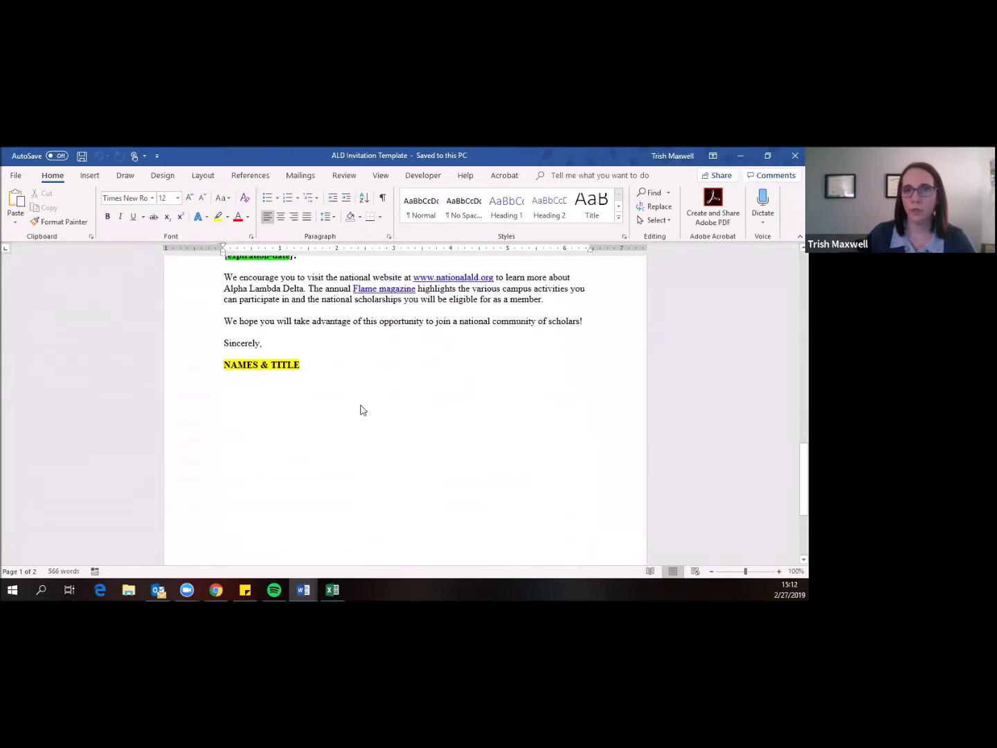
scroll(505, 414, "up", 20)
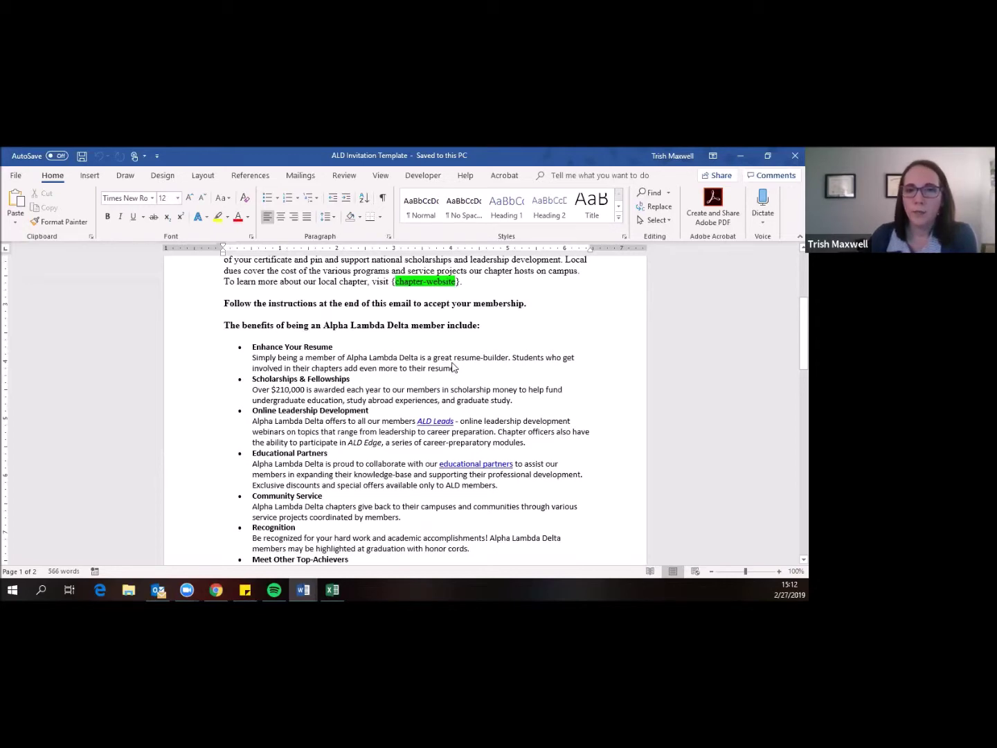
scroll(444, 361, "up", 5)
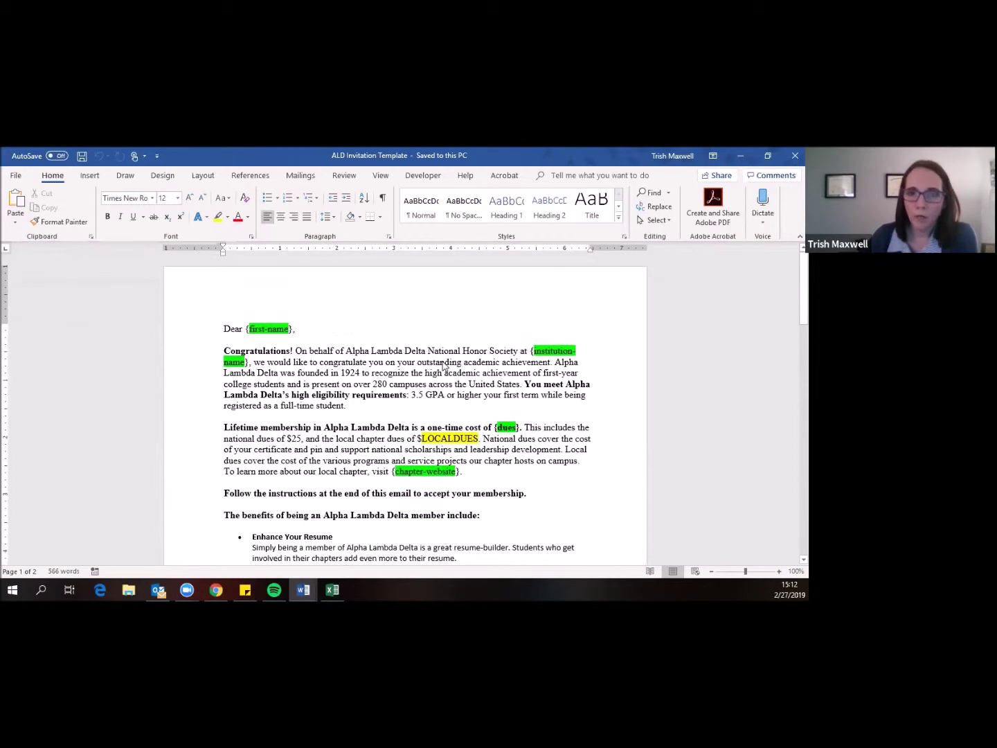
Review the ALD Invitation Template from the benefits list through the information session, deadline and signature placeholders.
scroll(427, 403, "down", 6)
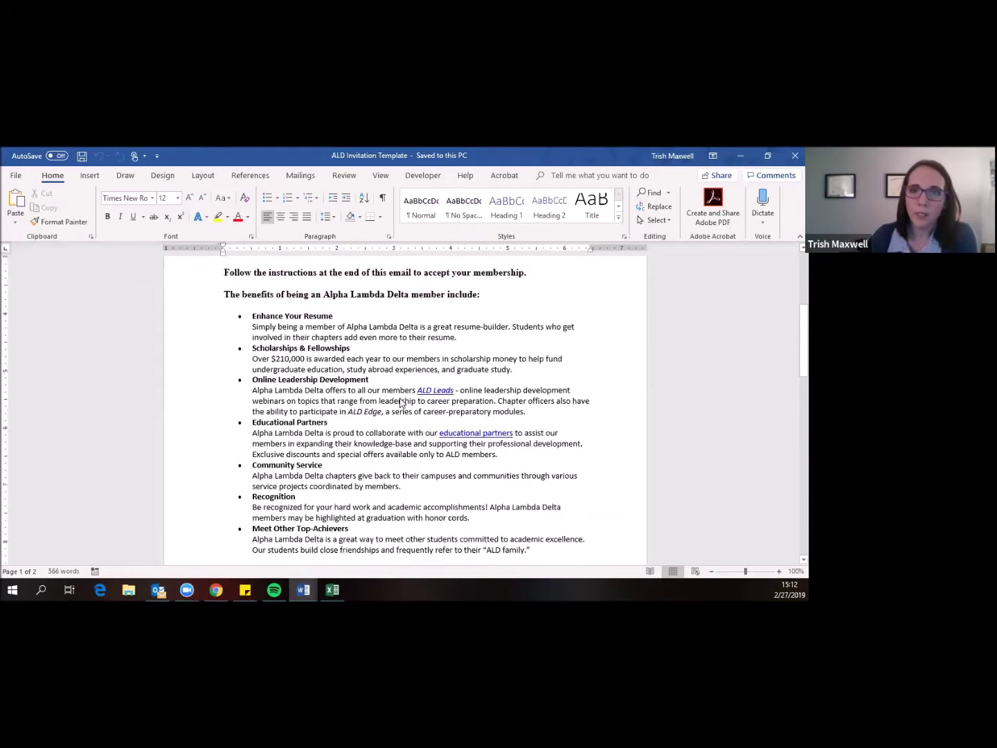
scroll(400, 403, "down", 10)
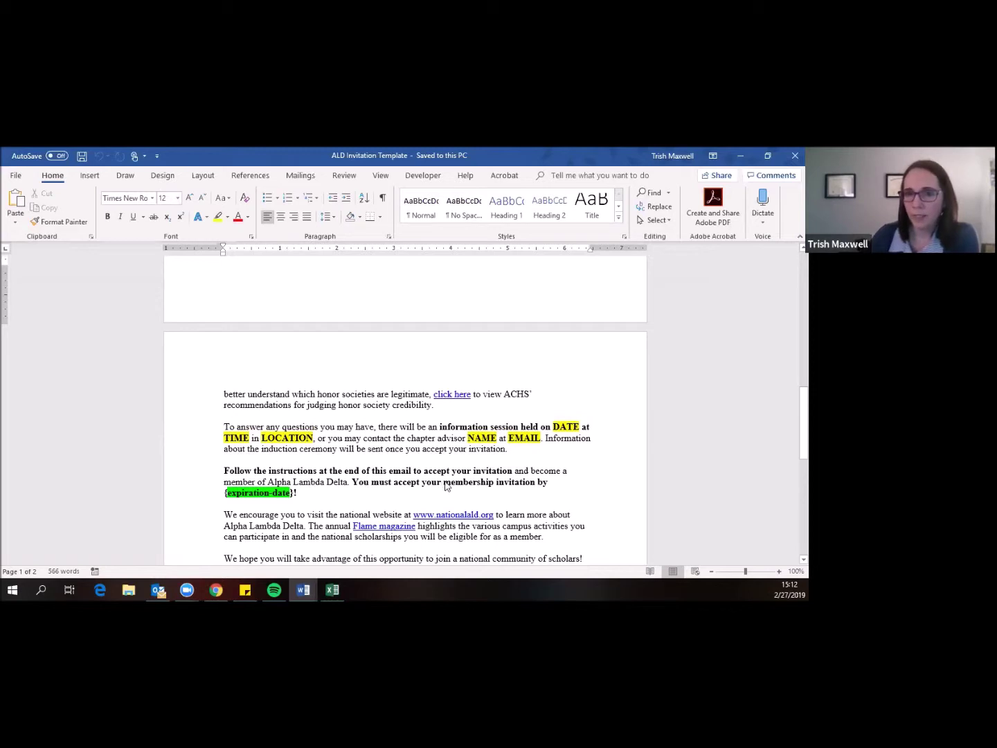
scroll(391, 478, "down", 1)
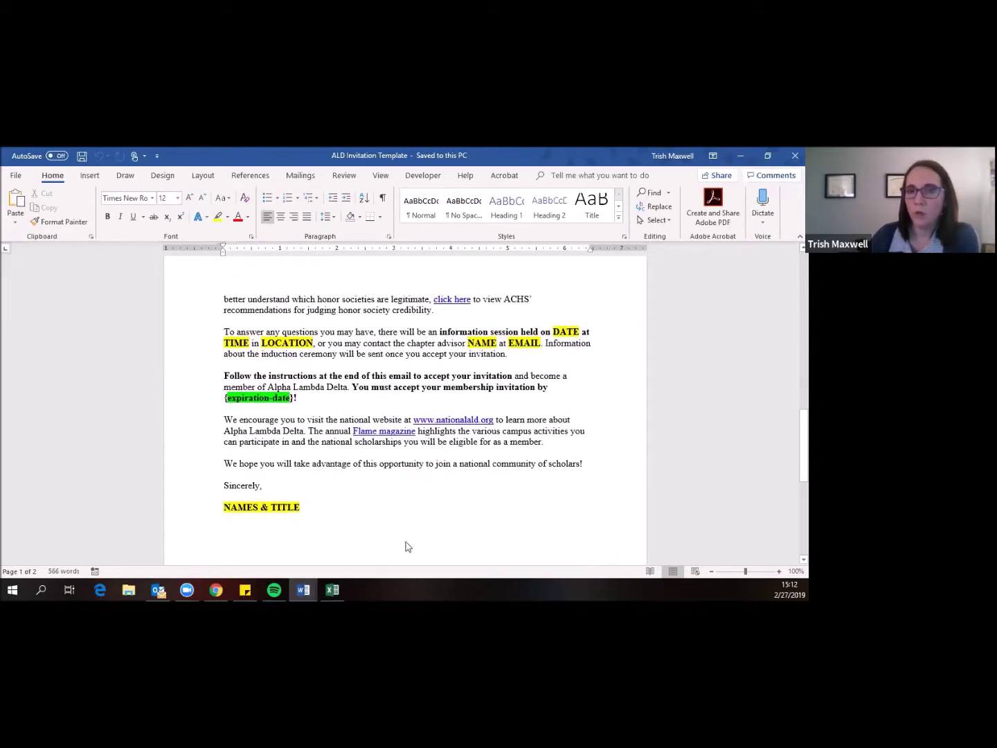
scroll(580, 505, "up", 1)
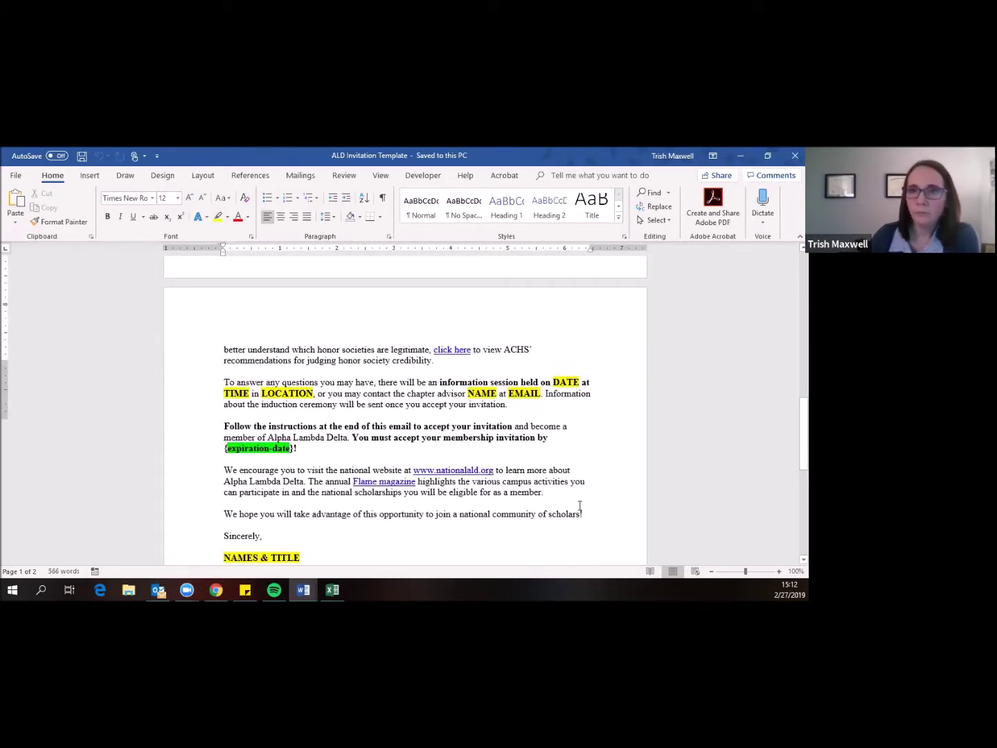
Show the desktop, view the ALD Mail Merge Webinar Sample Email in Word, and minimize it.
key("super+d")
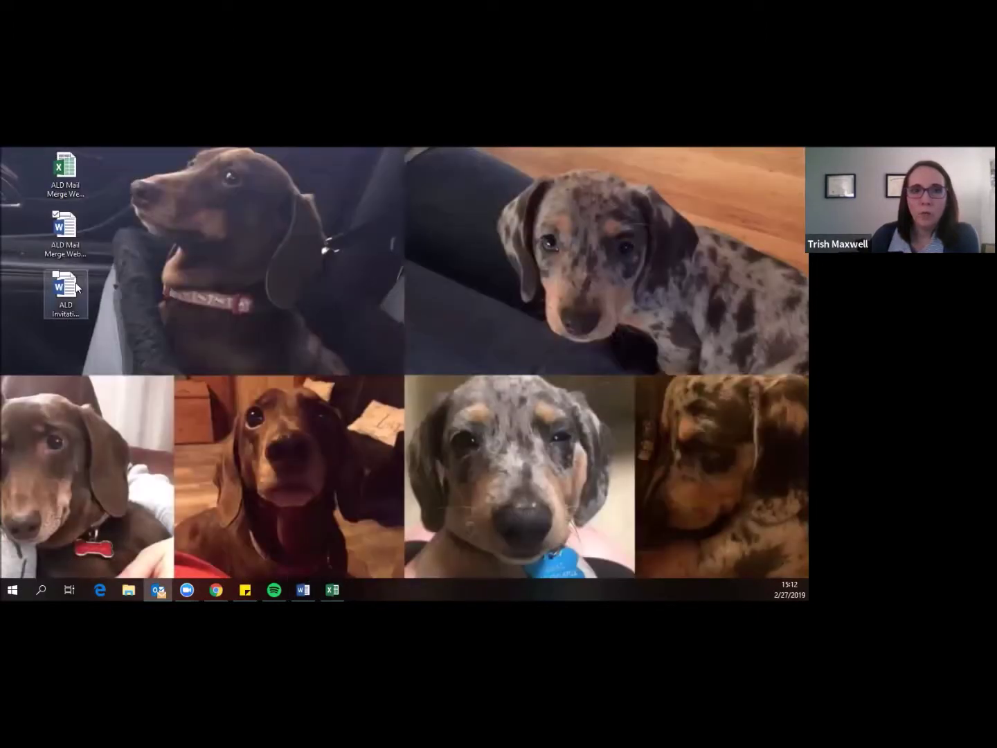
left_click(70, 228)
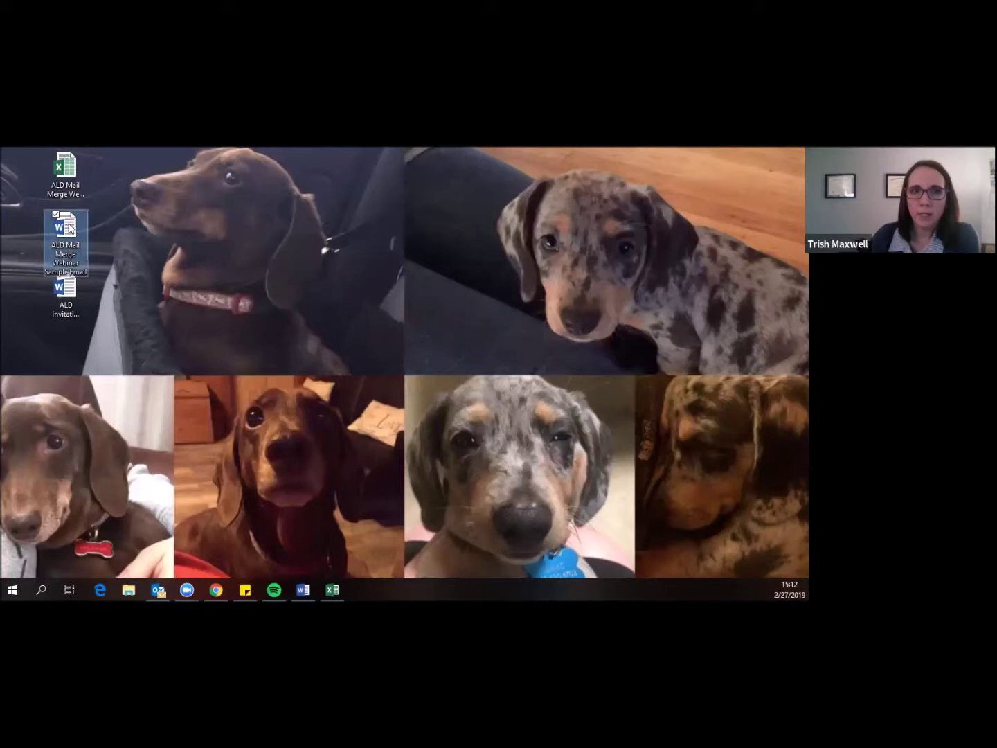
left_click(305, 589)
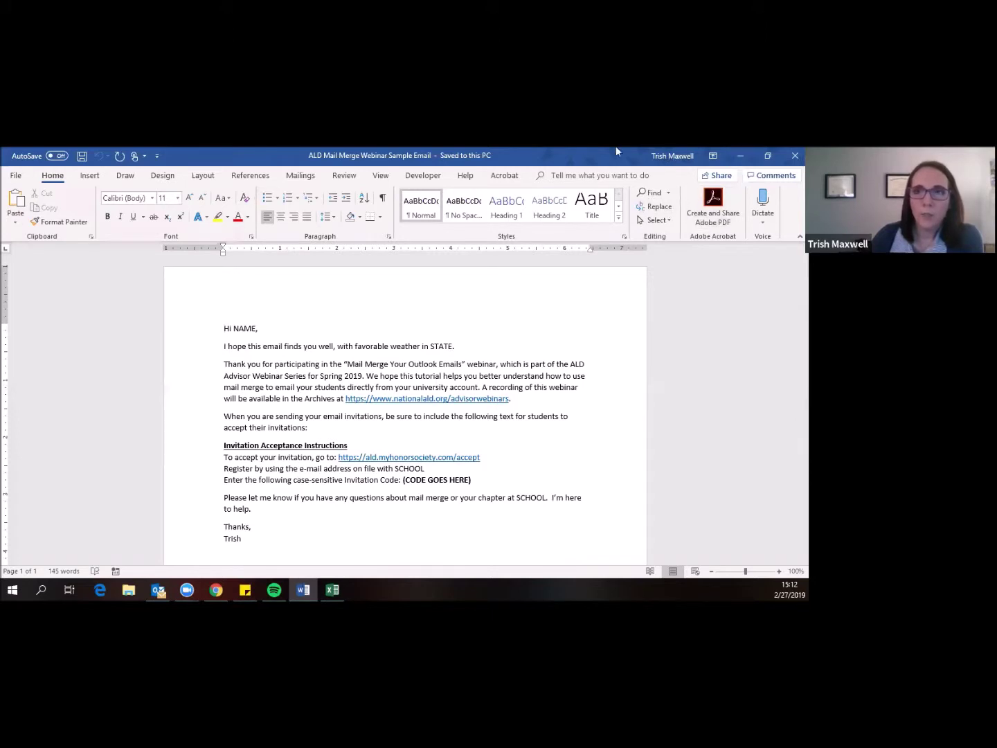
left_click(744, 159)
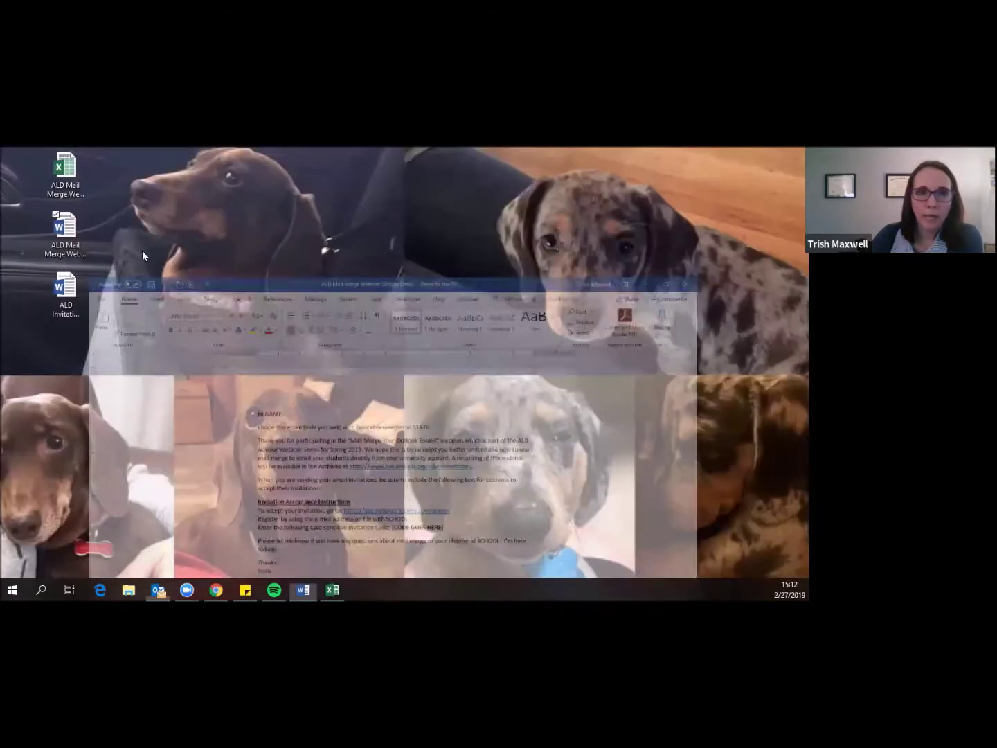
Autofit the Institution column in the ALD Mail Merge Webinar List workbook from the desktop, and save and close the file.
double_click(66, 170)
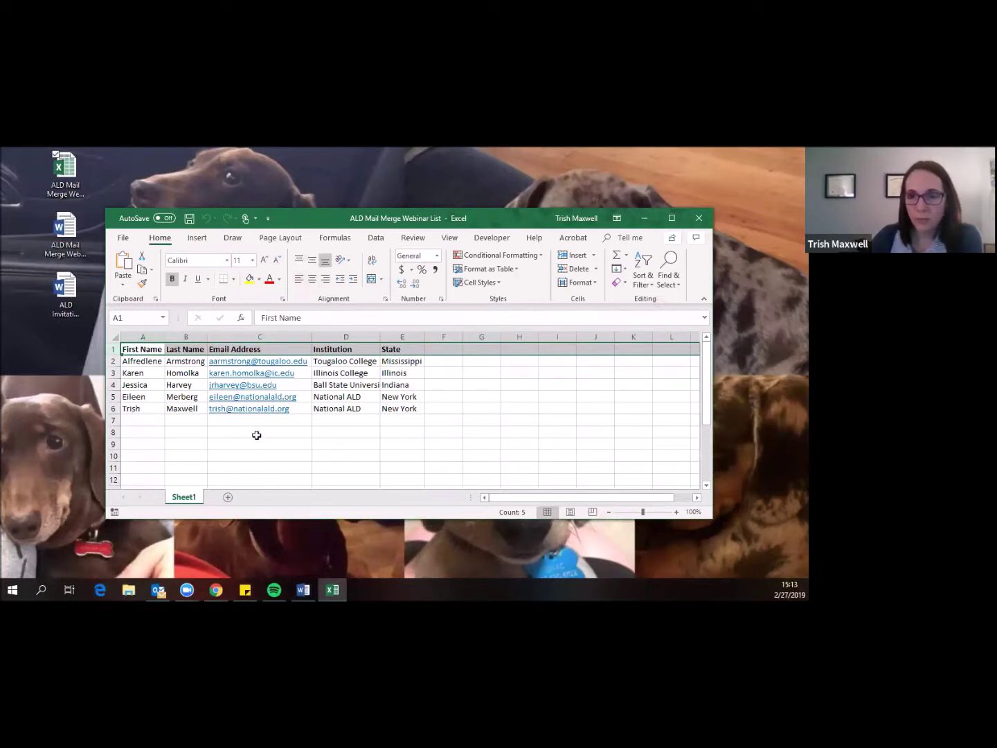
double_click(379, 337)
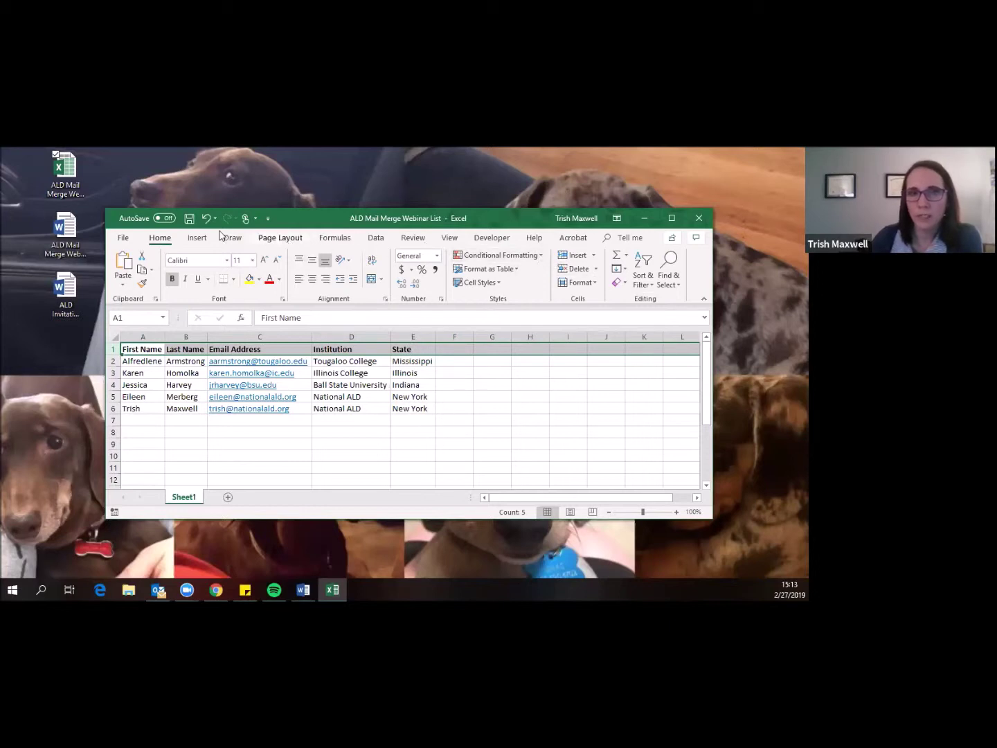
left_click(190, 219)
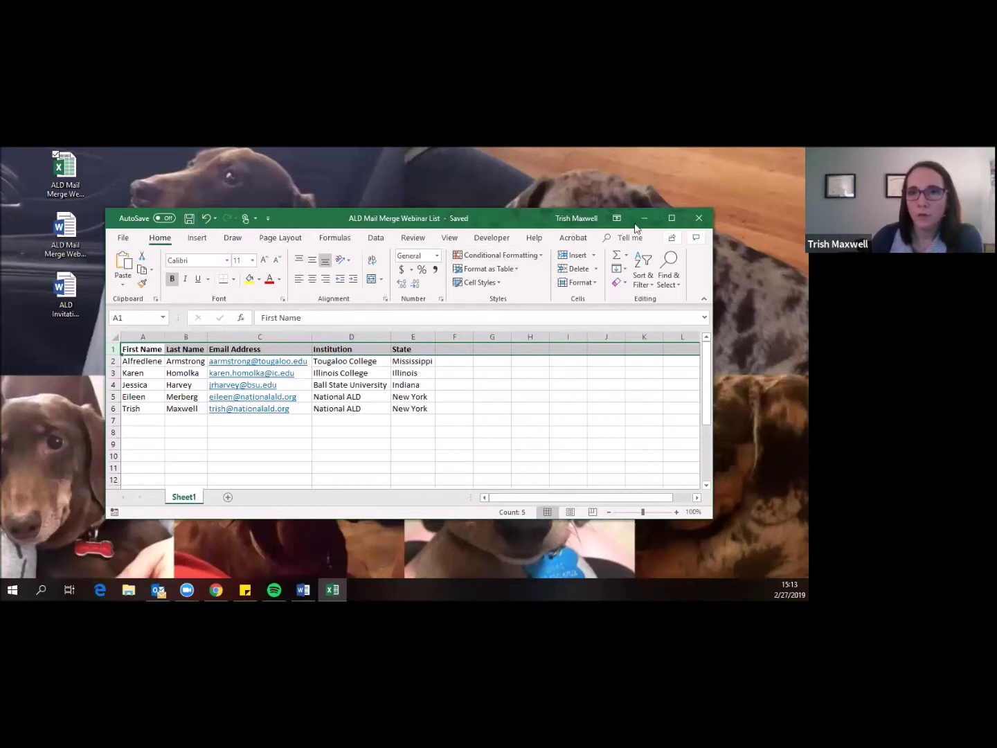
left_click(699, 218)
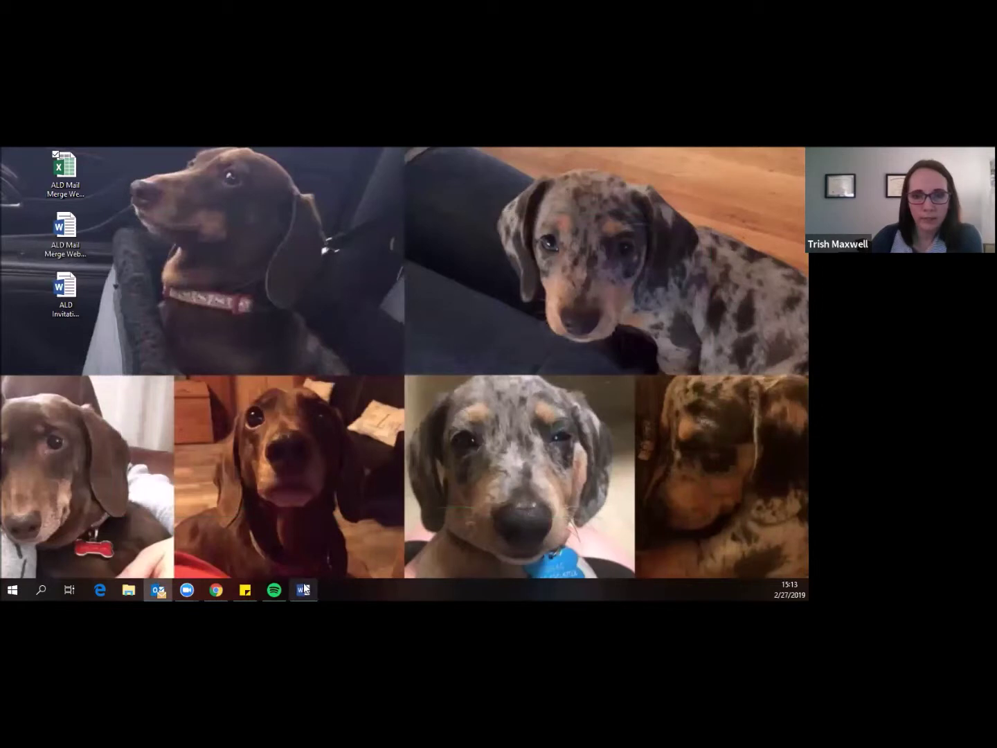
Return to the ALD Mail Merge Webinar Sample Email in Word and start the Step-by-Step Mail Merge Wizard.
left_click(76, 252)
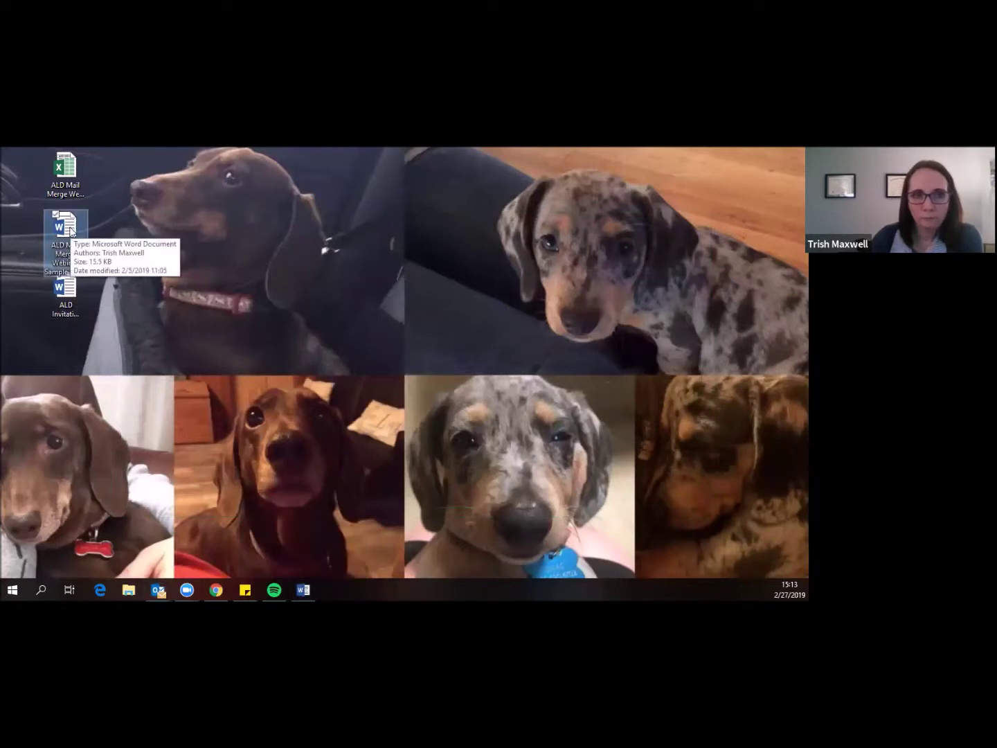
left_click(304, 589)
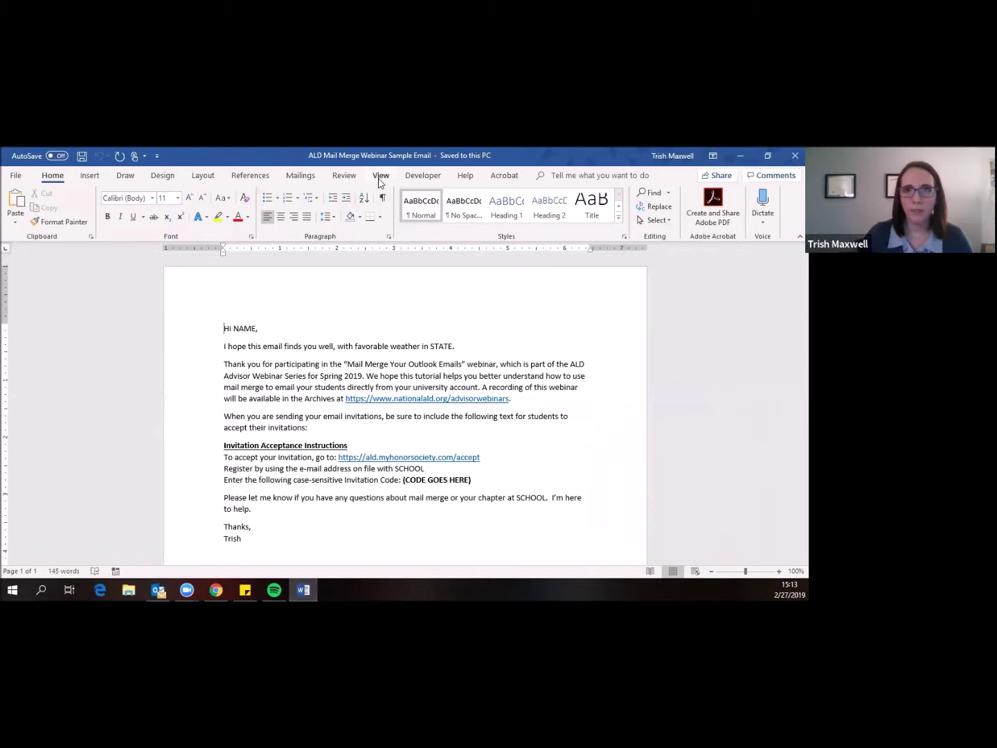
left_click(302, 176)
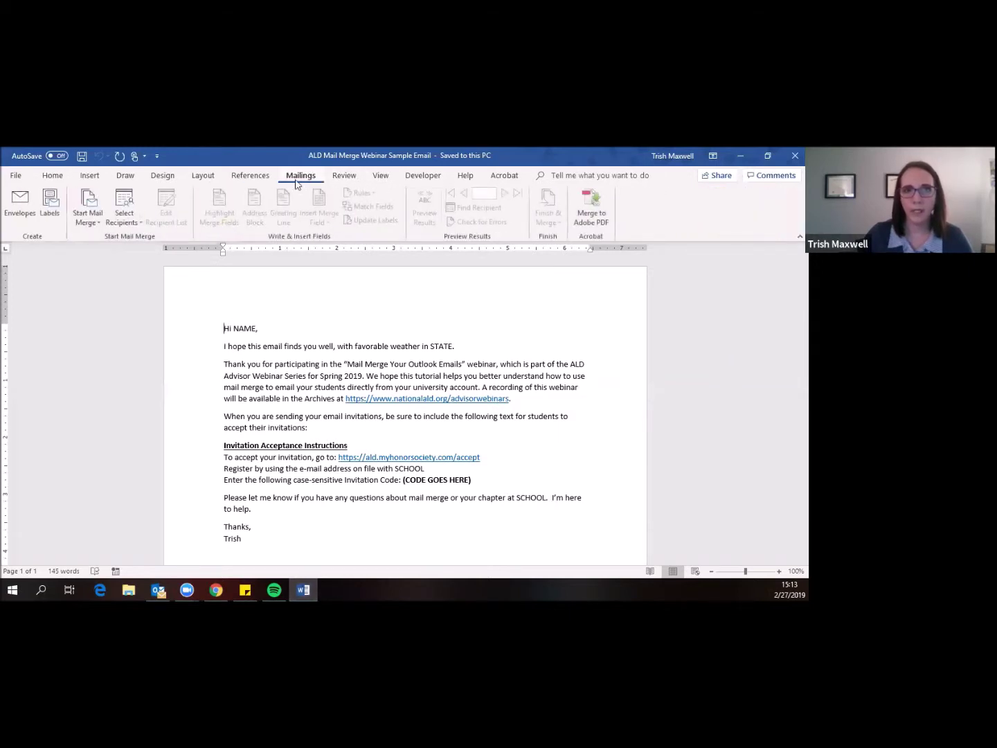
left_click(99, 222)
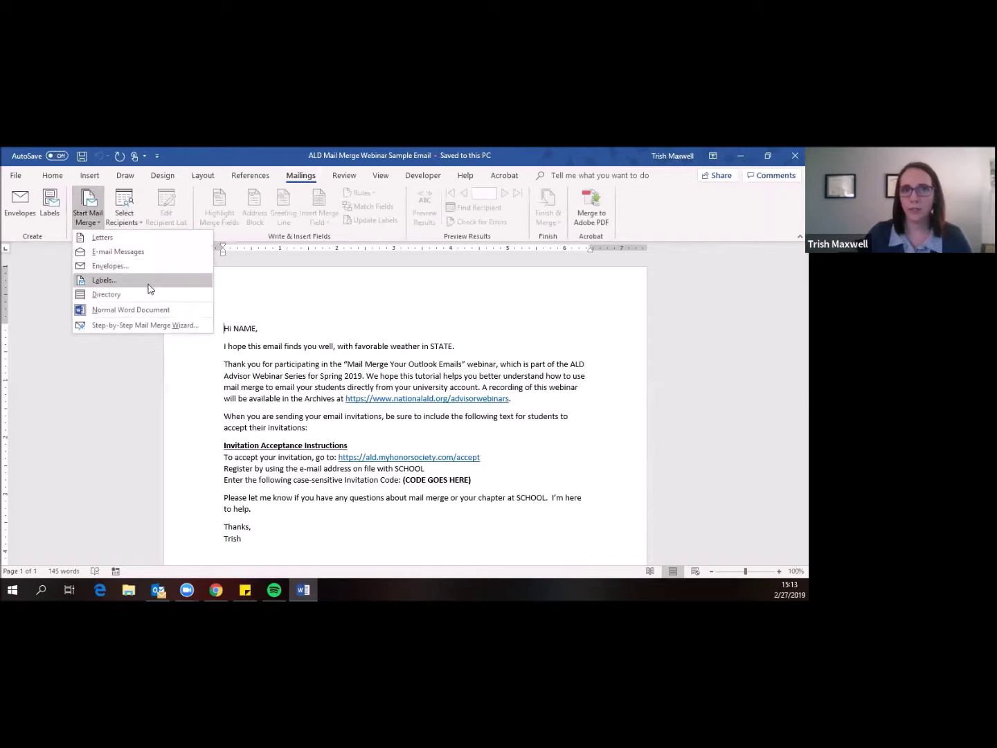
left_click(137, 326)
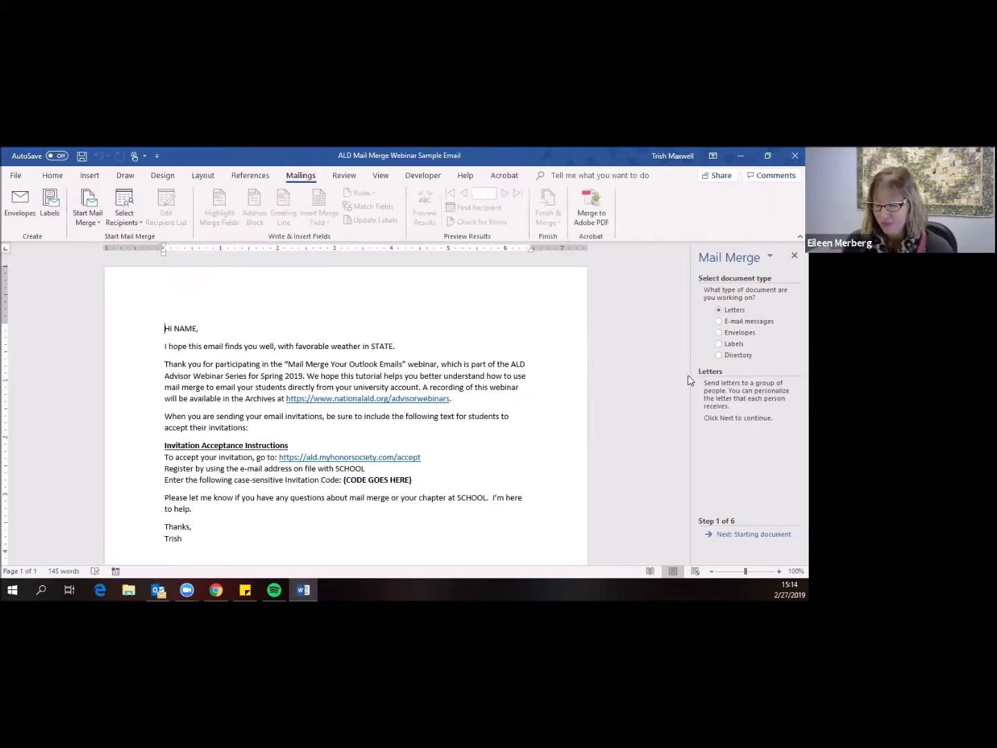
Set the merge document type to E-mail messages and use the current document as the starting document.
left_click(739, 321)
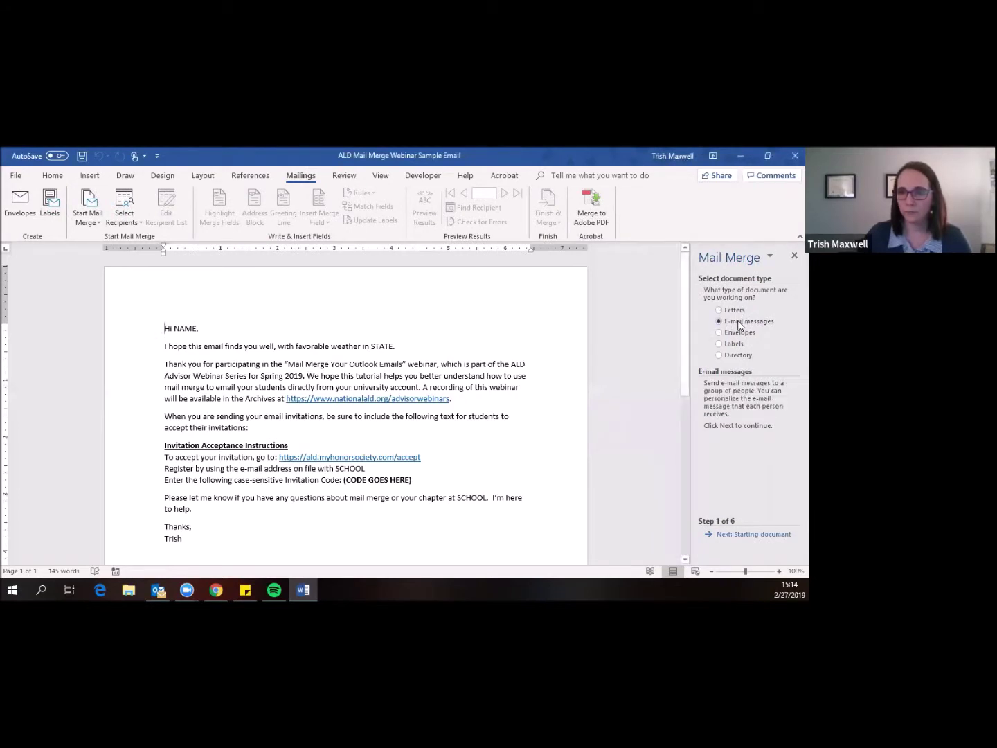
left_click(745, 535)
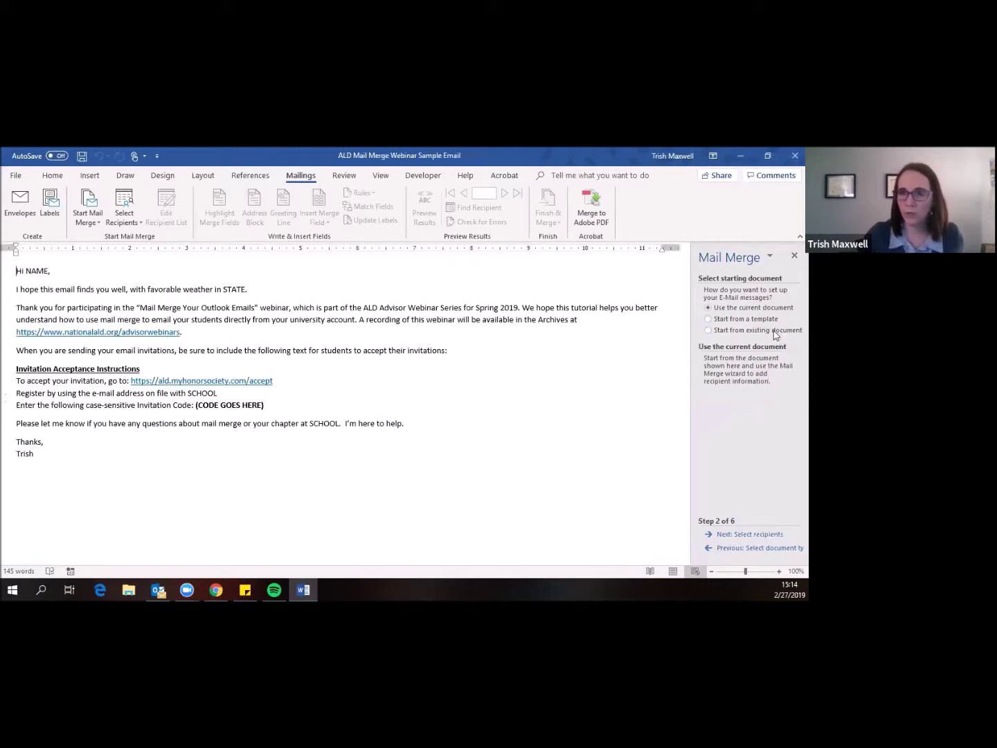
left_click(739, 541)
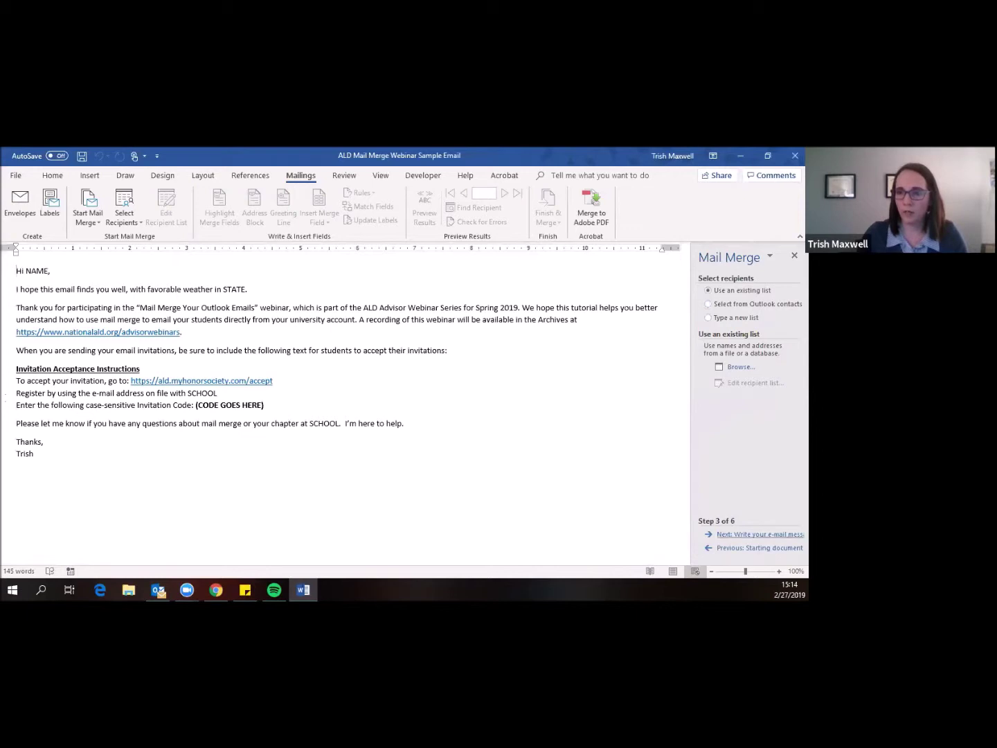
Choose Sheet1$ of the ALD Mail Merge Webinar List on the Desktop as the existing recipient list, with first-row column headers.
left_click(738, 370)
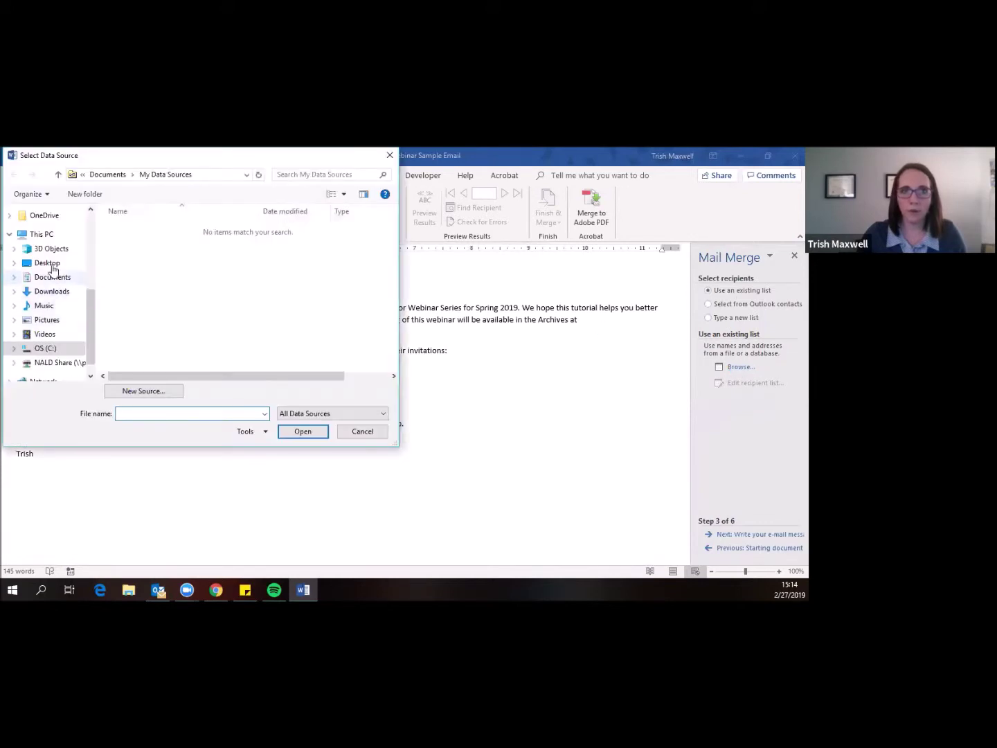
left_click(52, 266)
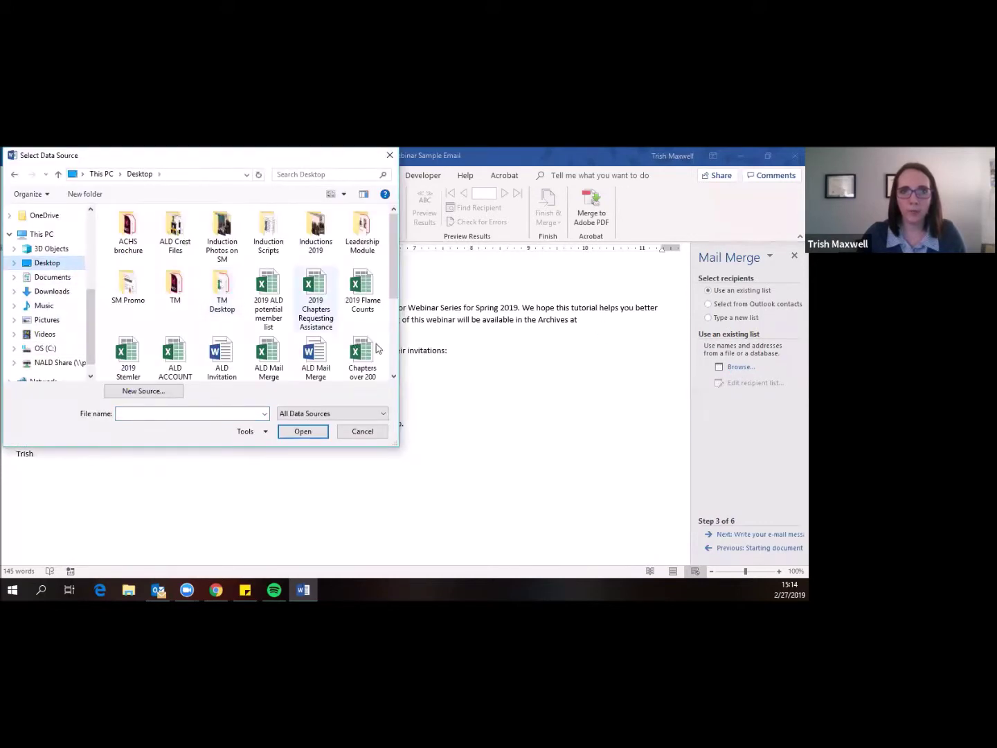
scroll(385, 350, "down", 1)
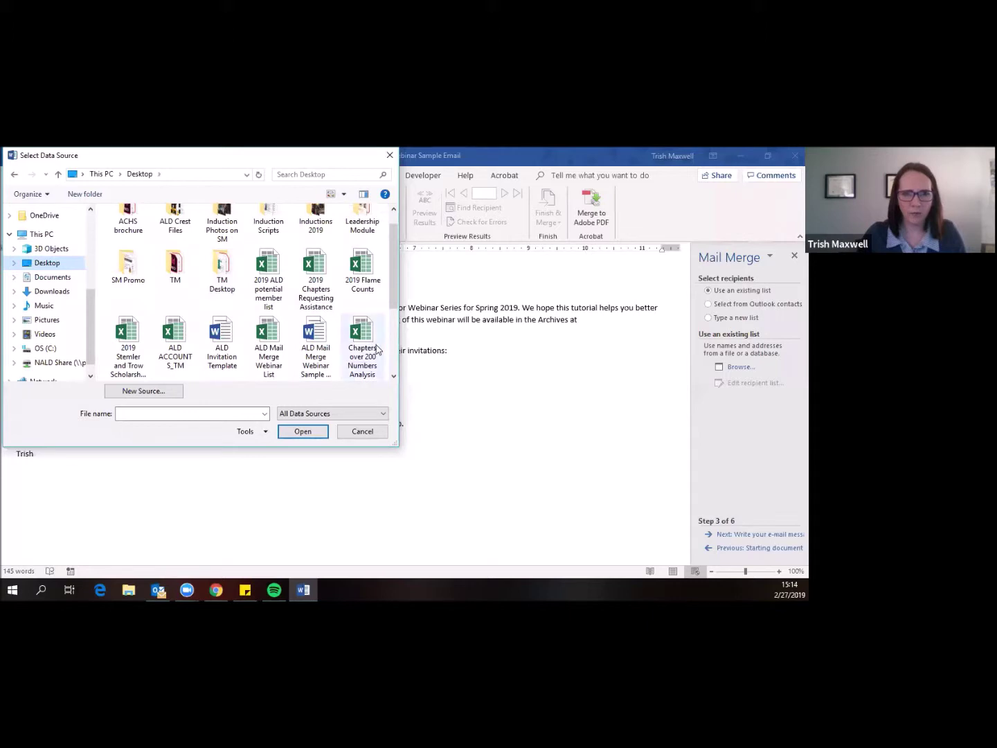
double_click(275, 334)
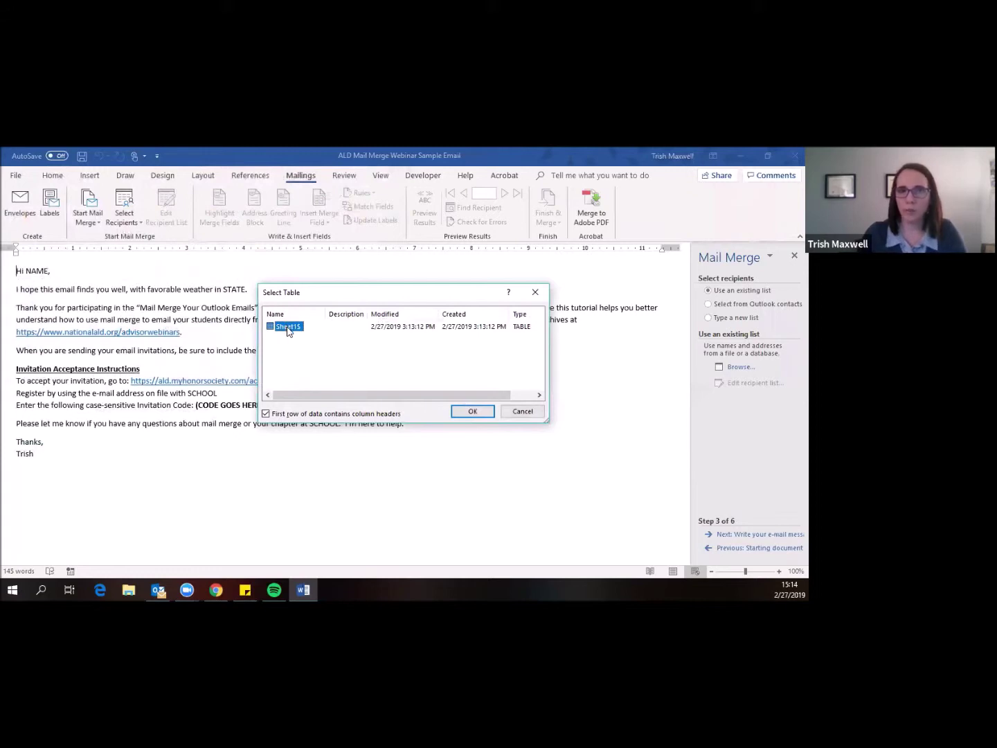
left_click(477, 414)
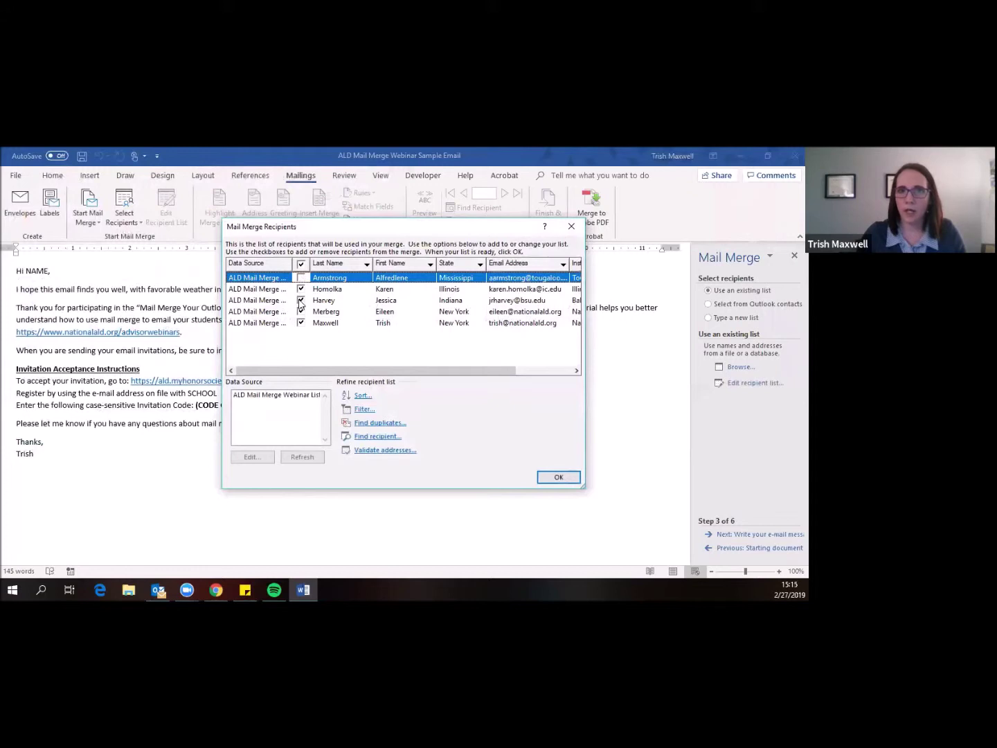
Exclude the Mississippi and Indiana recipients from the merge, accept the list, and proceed to writing the e-mail message.
left_click(300, 302)
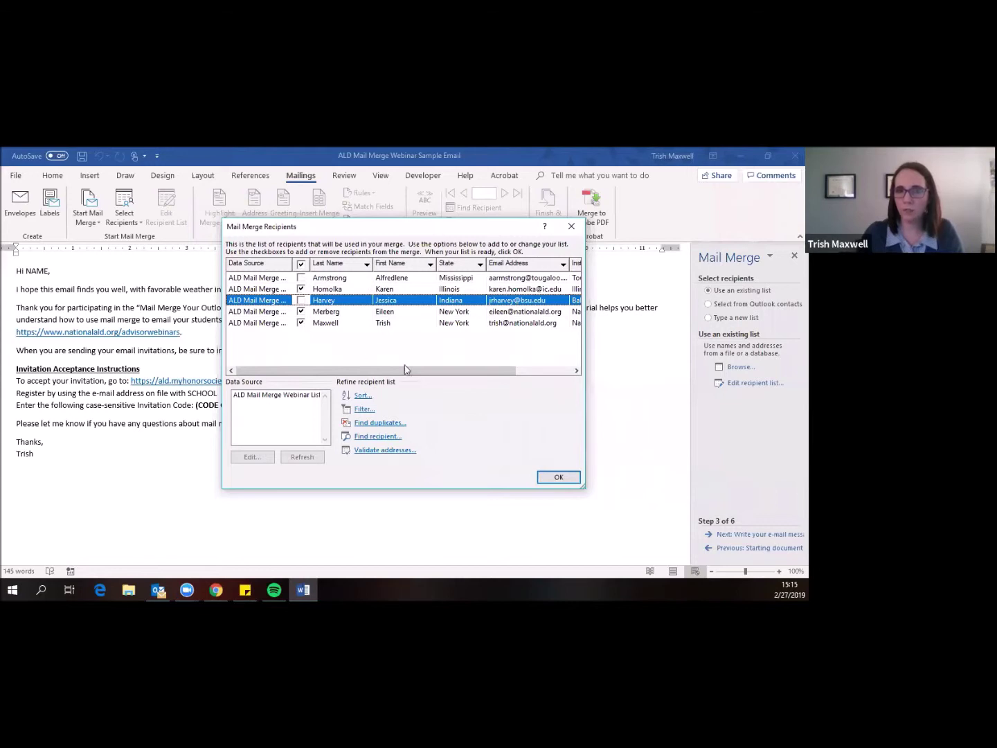
left_click(561, 478)
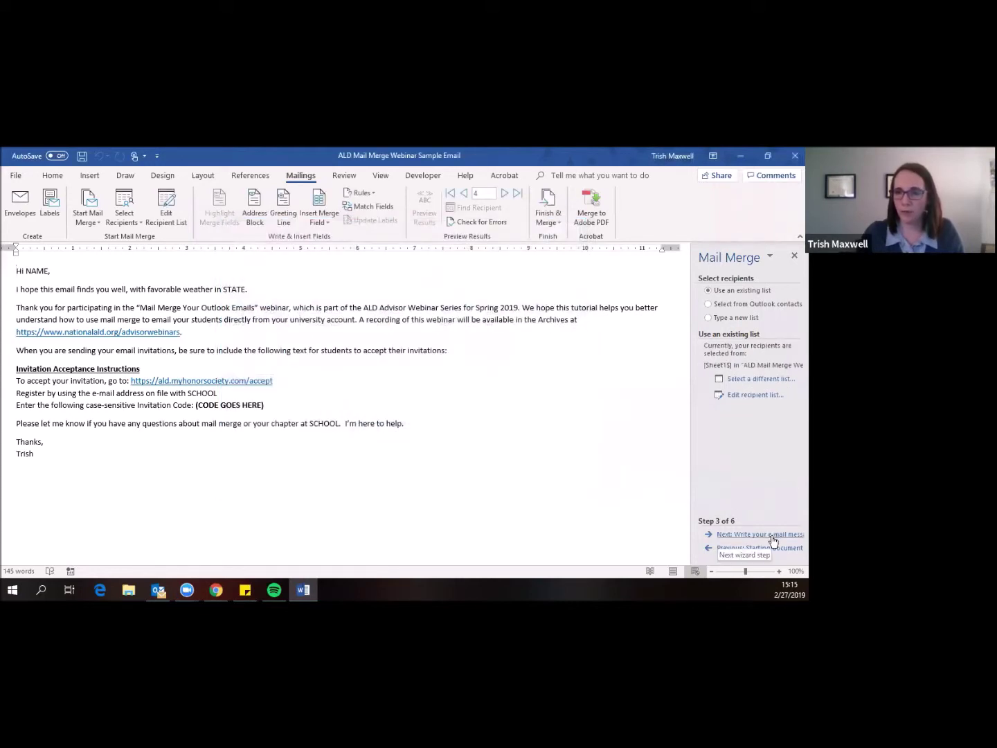
left_click(760, 534)
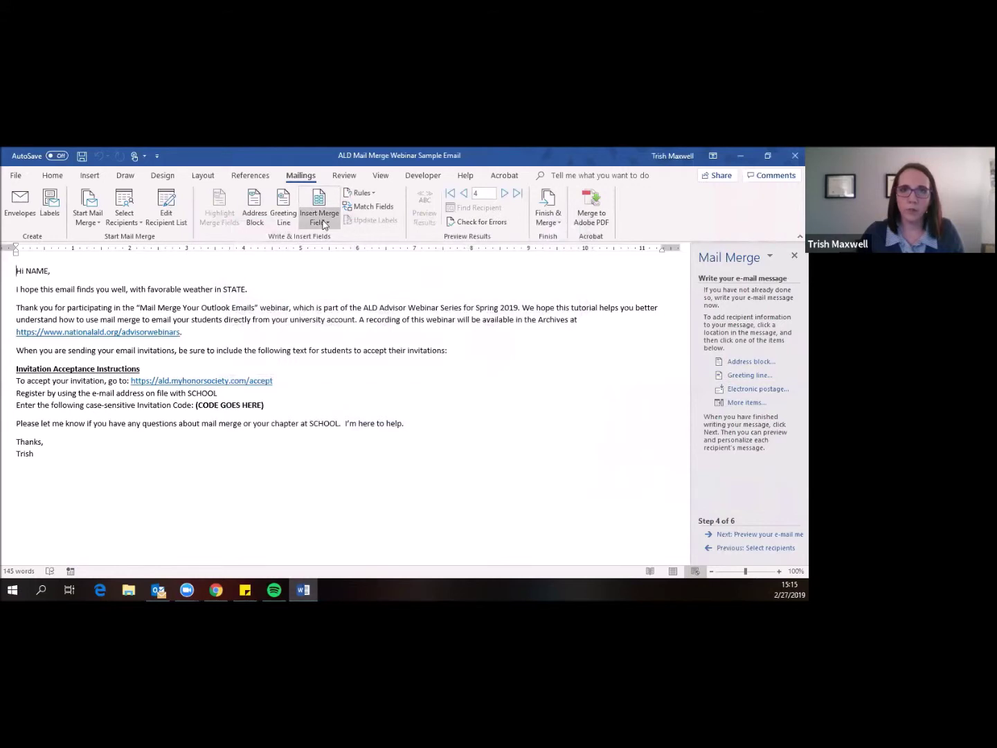
Replace the NAME placeholder in the greeting with the First_Name merge field, keeping the comma after it.
double_click(37, 272)
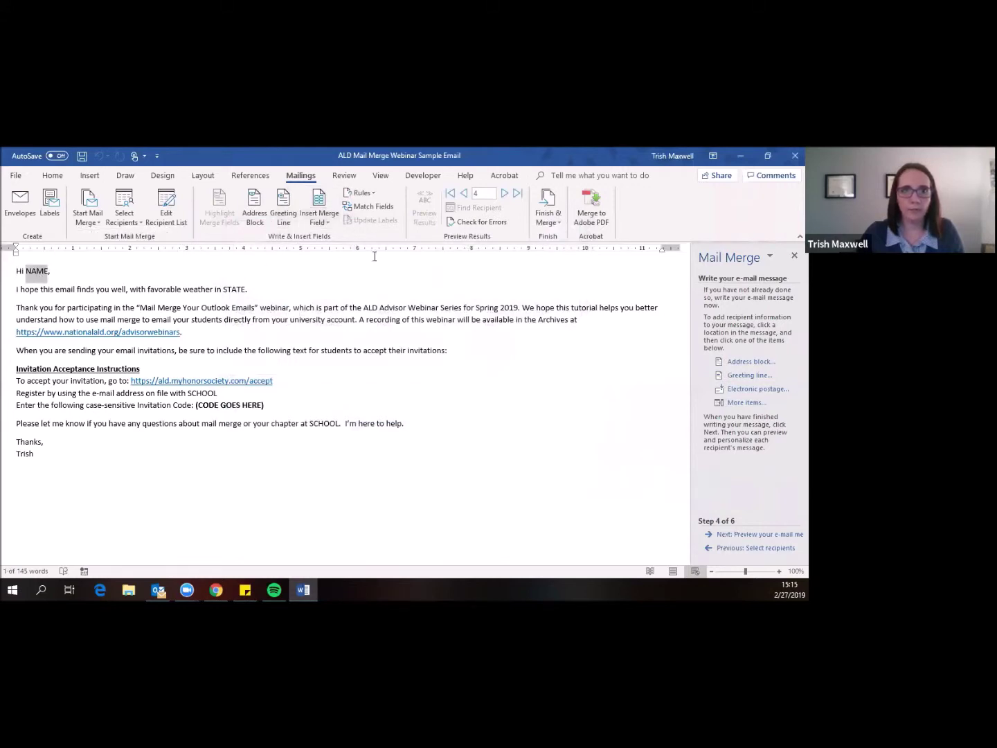
left_click(35, 274)
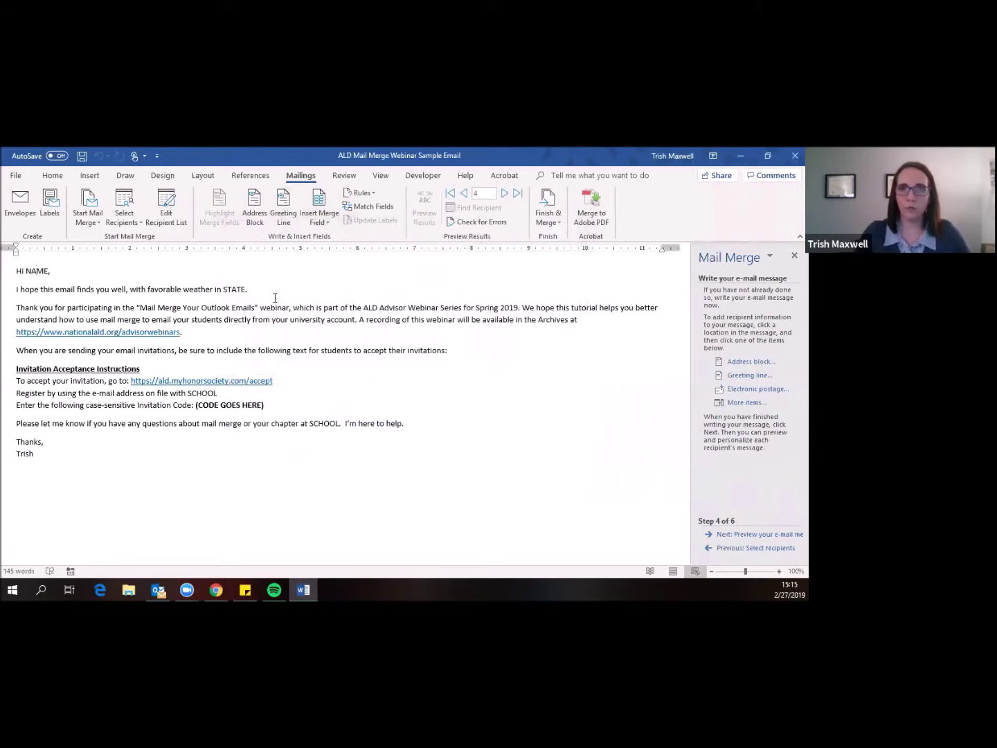
double_click(37, 272)
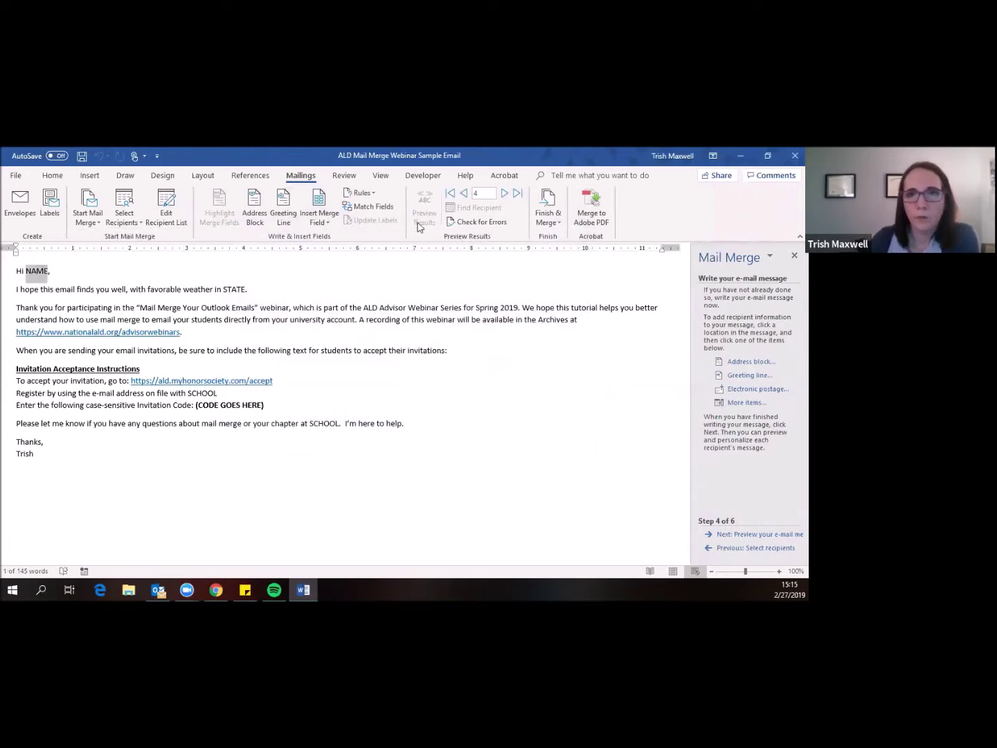
left_click(330, 223)
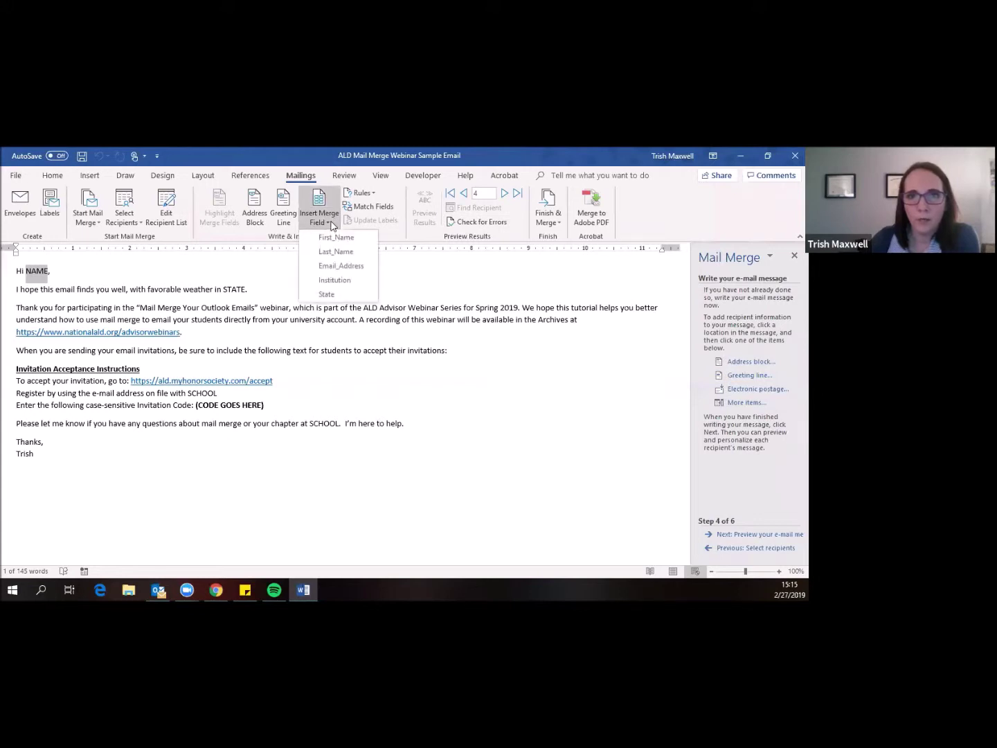
left_click(336, 237)
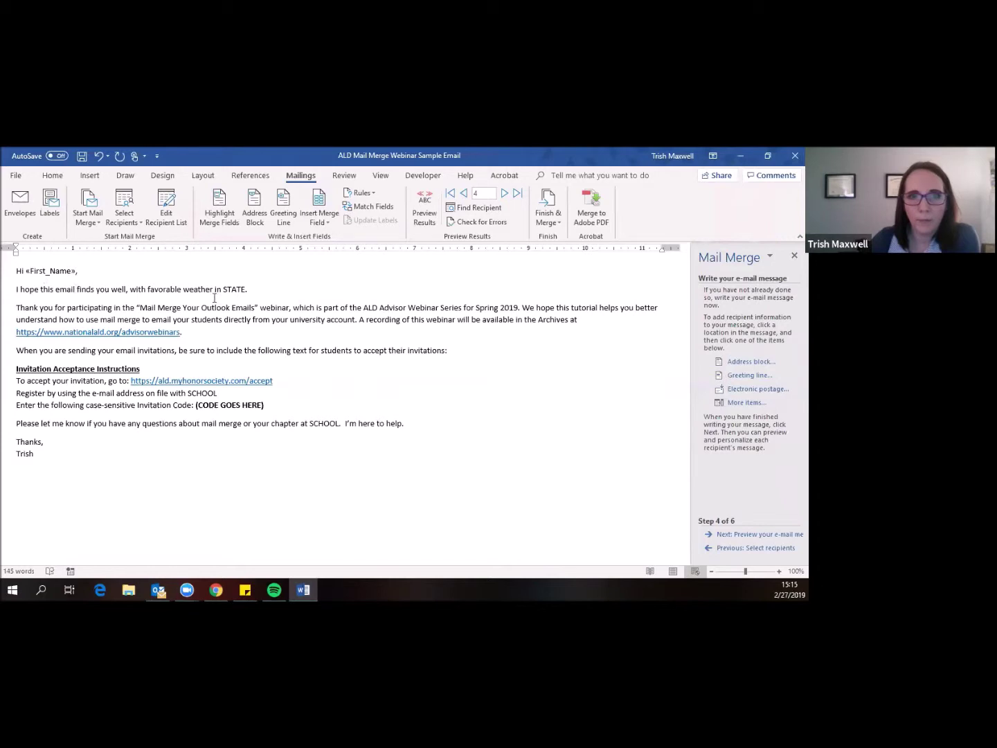
type(",")
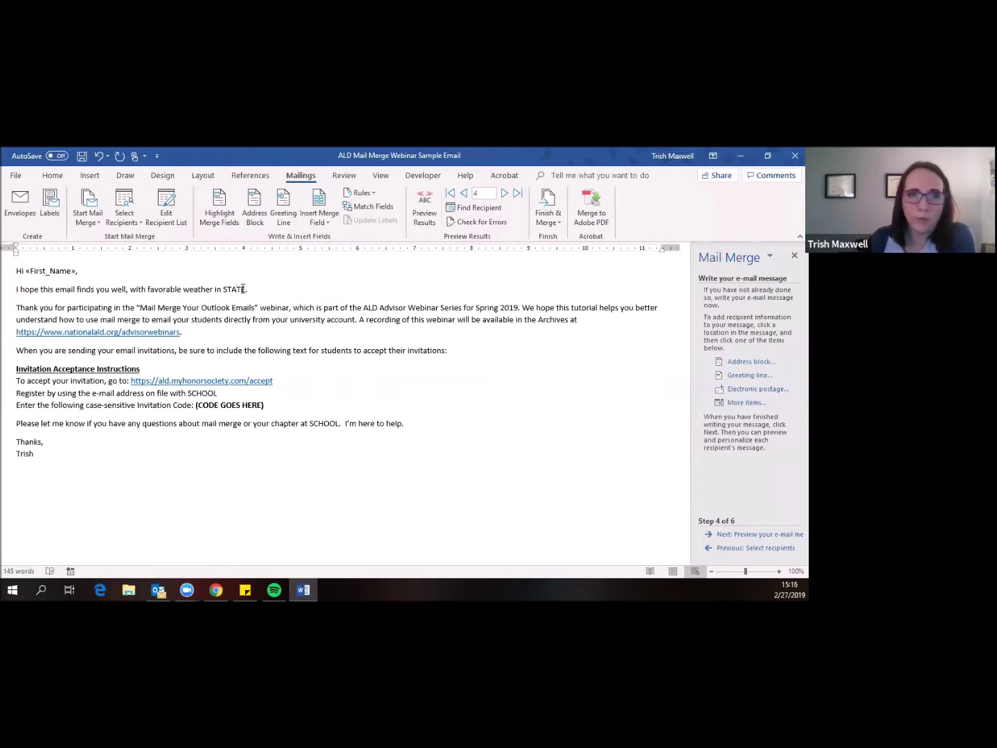
Replace the STATE placeholder in the opening weather sentence with the State merge field.
double_click(234, 289)
left_click(320, 211)
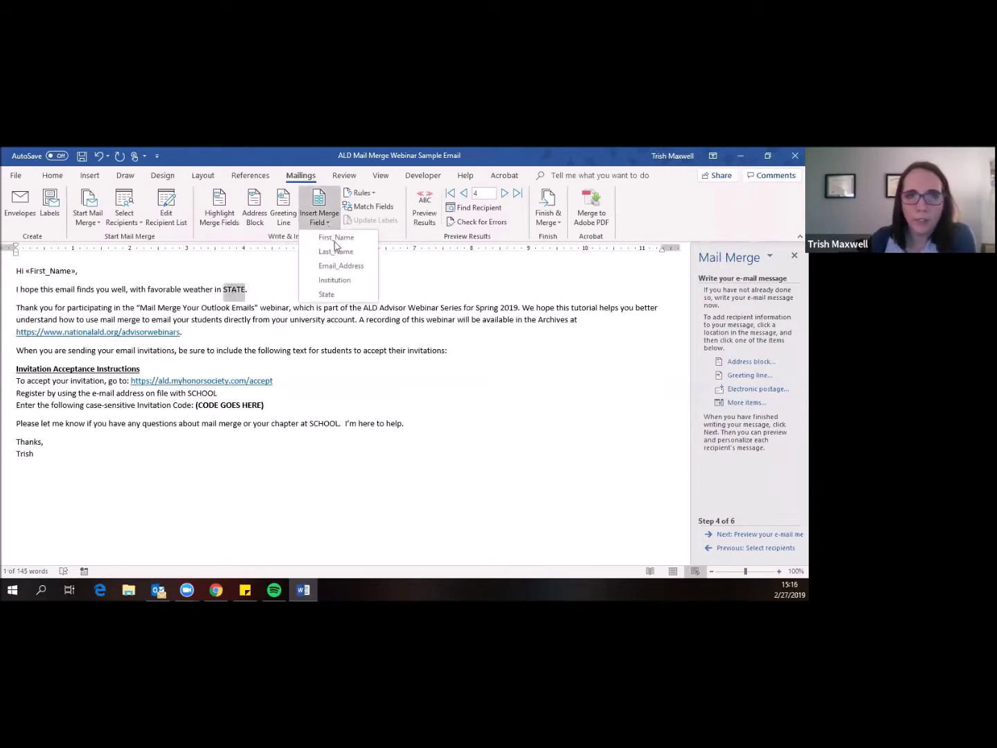
left_click(342, 294)
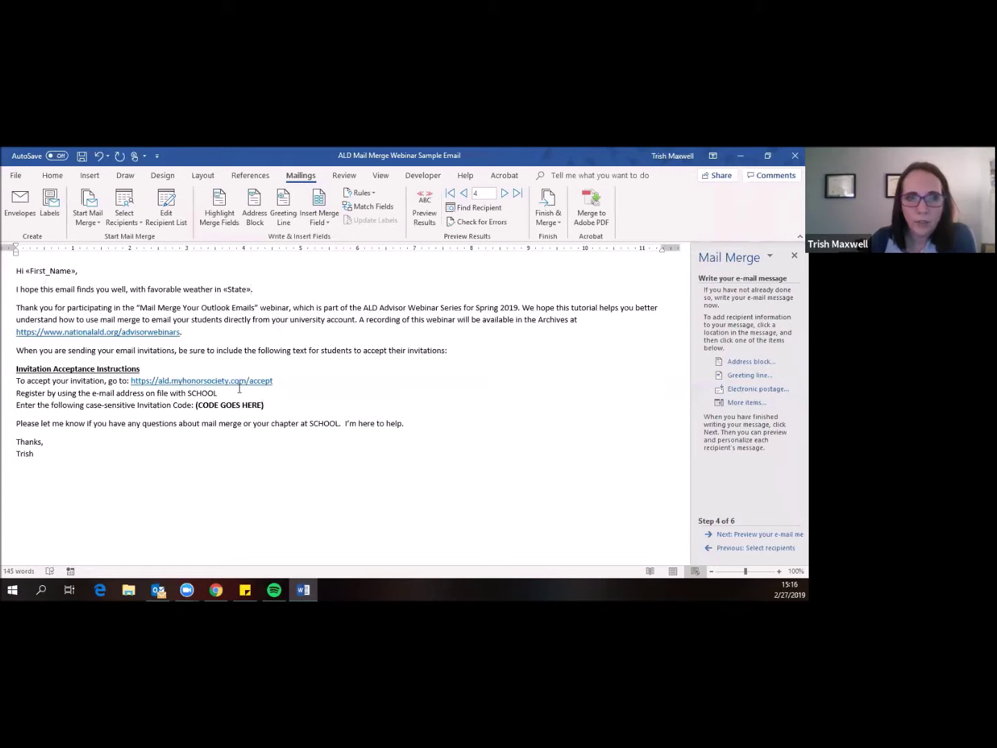
Replace both SCHOOL placeholders, in the registration line and the closing sentence, with the Institution merge field.
double_click(207, 394)
left_click(320, 214)
left_click(334, 280)
double_click(324, 423)
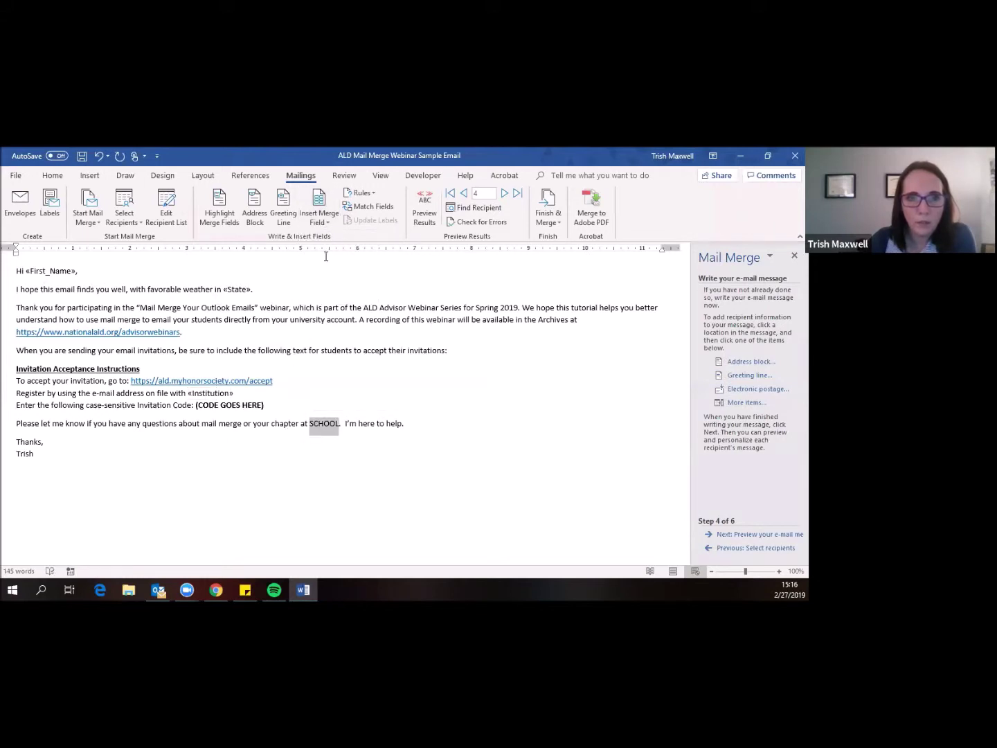
left_click(331, 230)
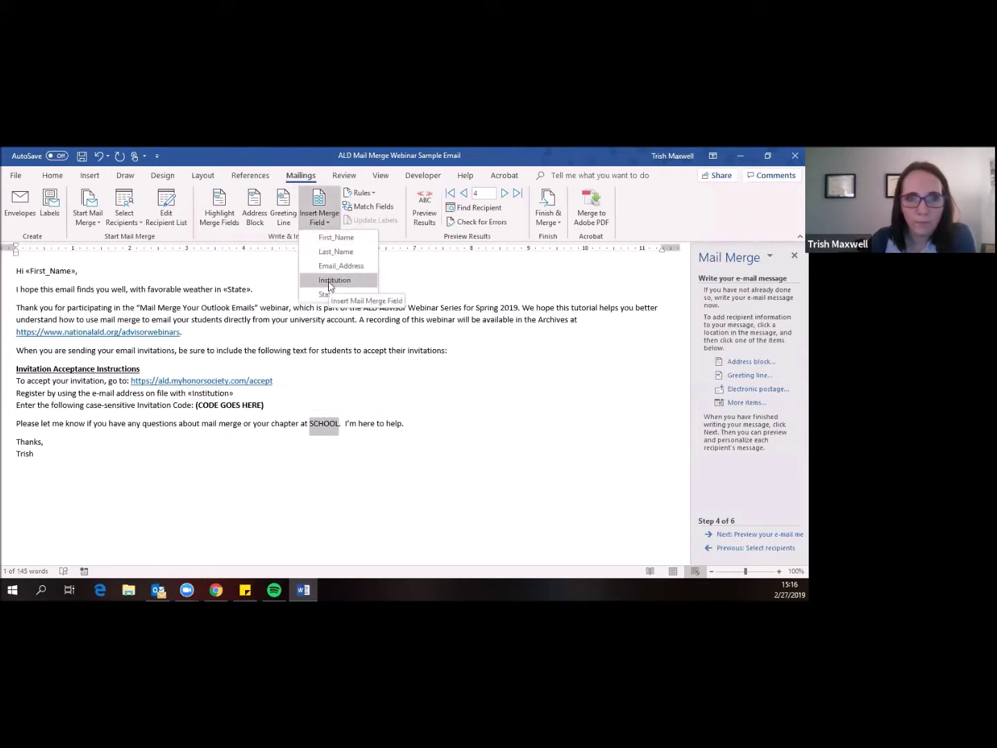
left_click(331, 281)
left_click(561, 416)
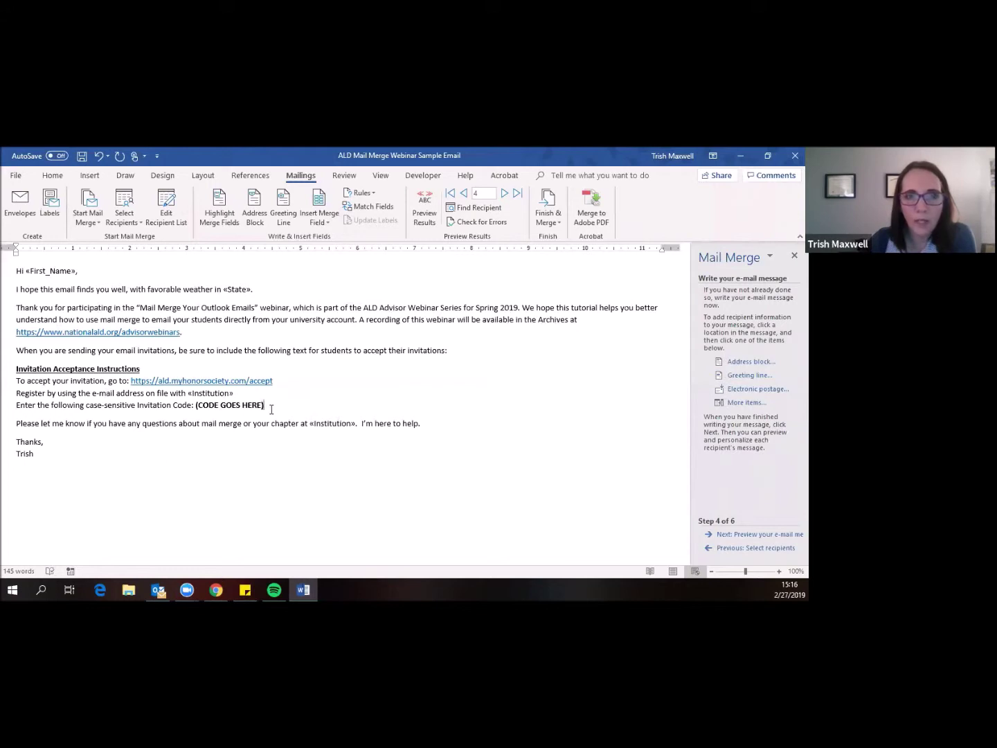
left_click_drag(265, 406, 195, 406)
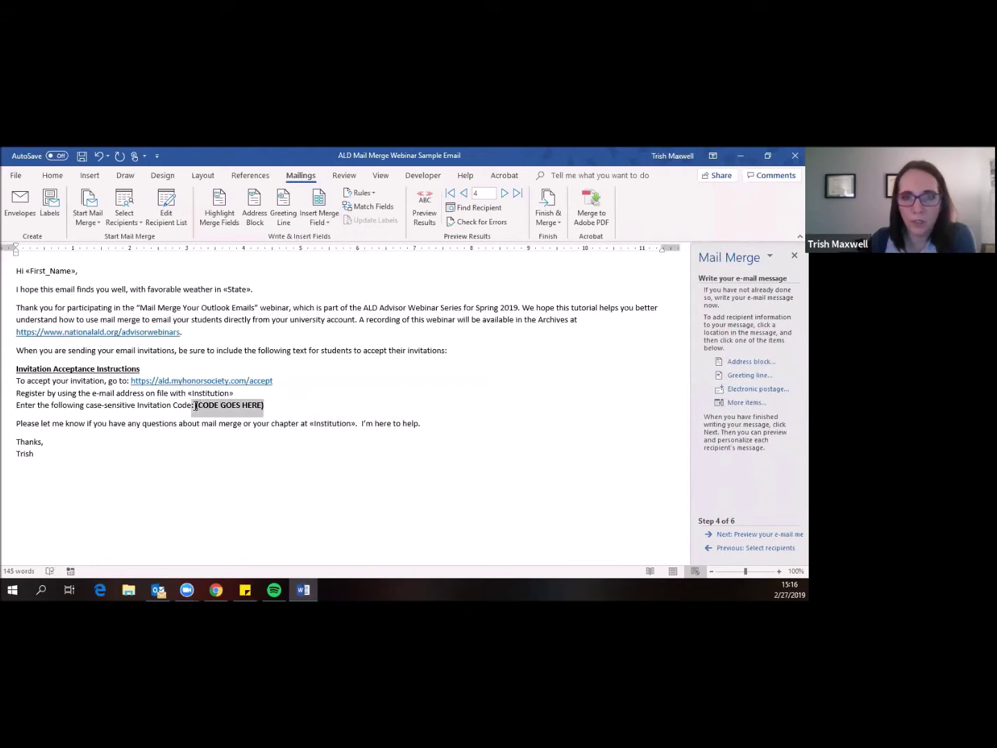
left_click(273, 405)
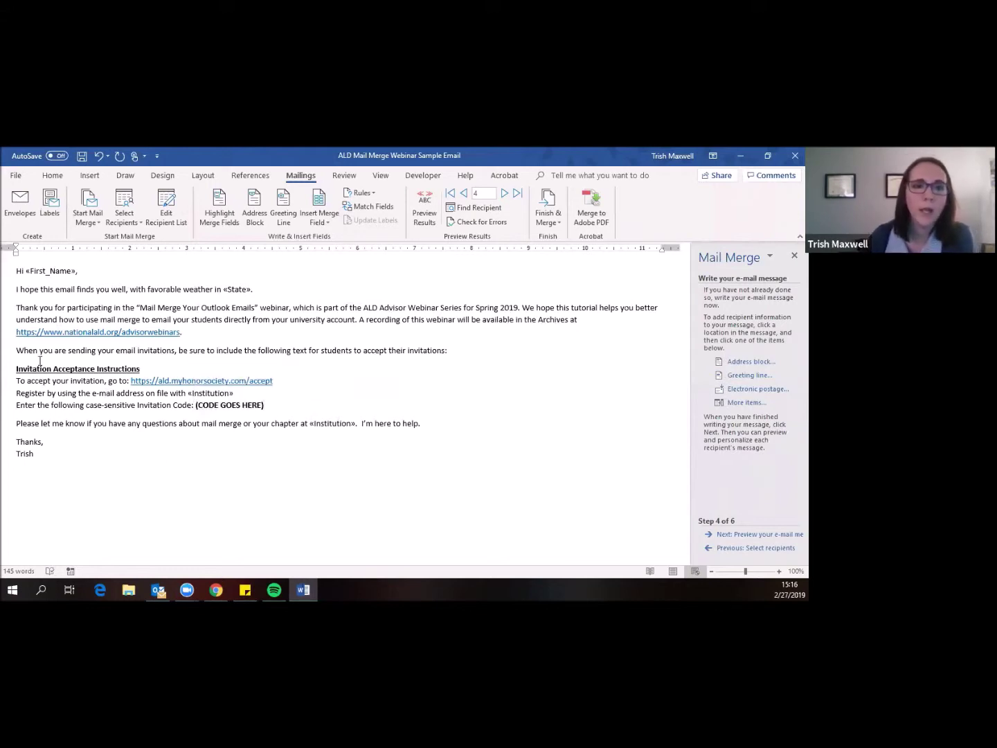
left_click_drag(16, 368, 168, 419)
left_click(126, 474)
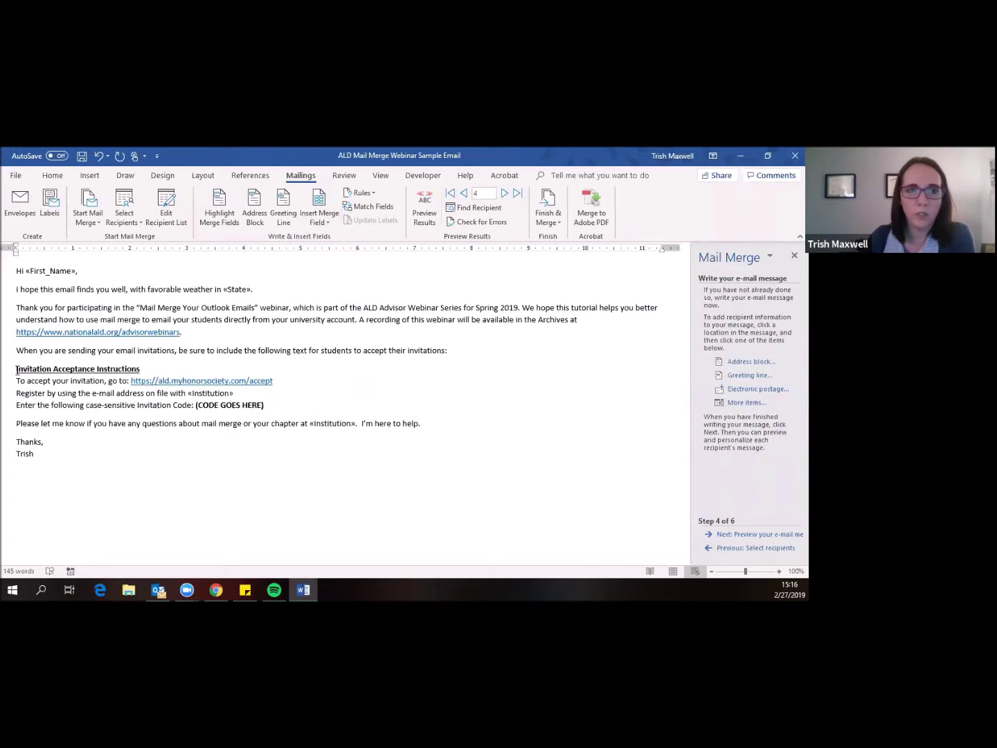
left_click_drag(28, 373, 269, 408)
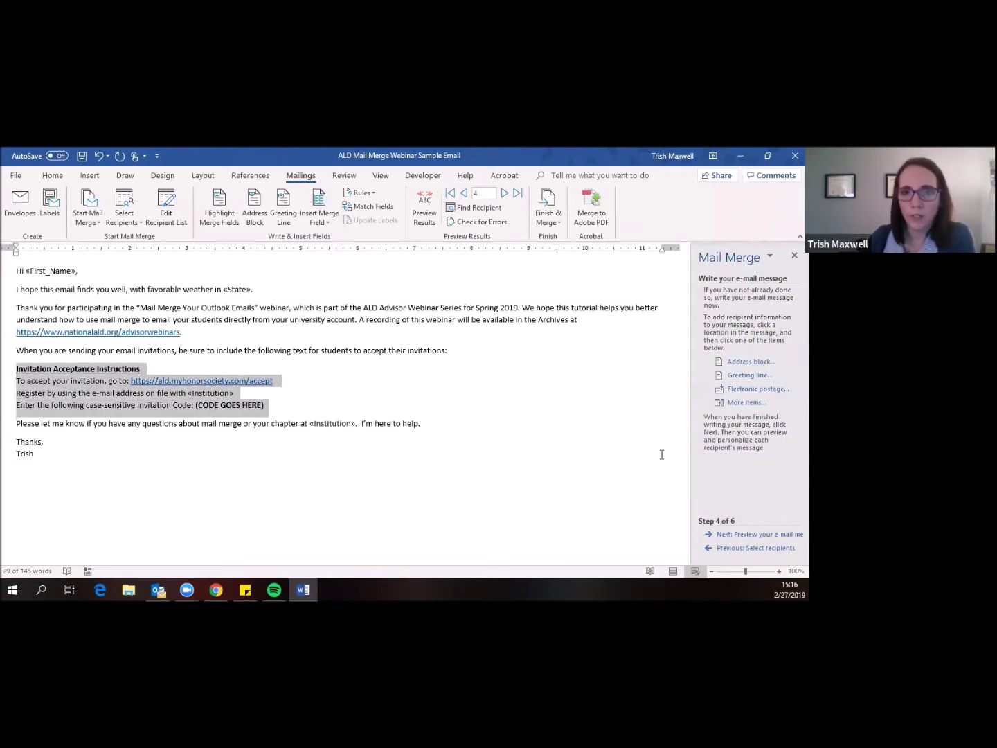
left_click(637, 499)
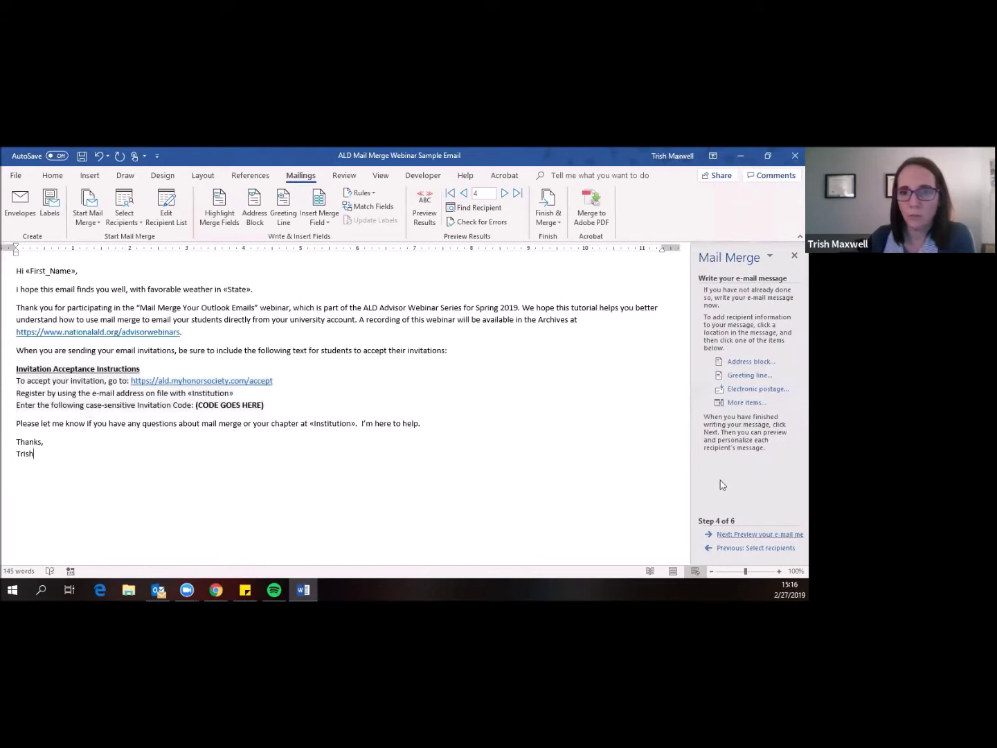
Preview the merged e-mail for one recipient and return to the message-writing stage of the merge.
left_click(756, 535)
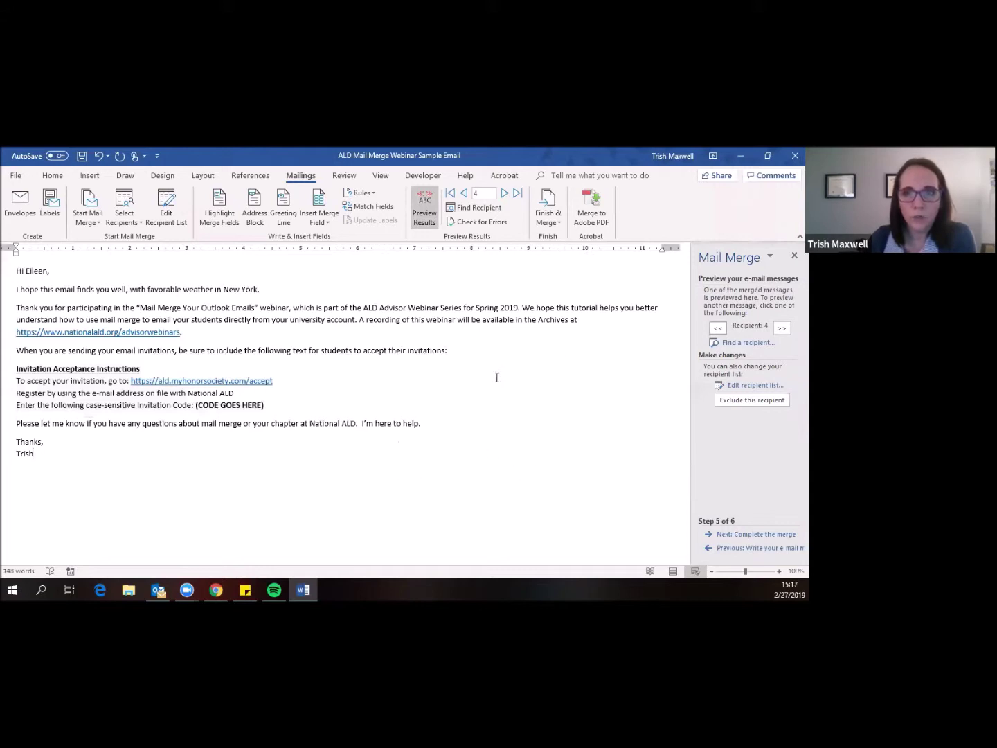
left_click(760, 548)
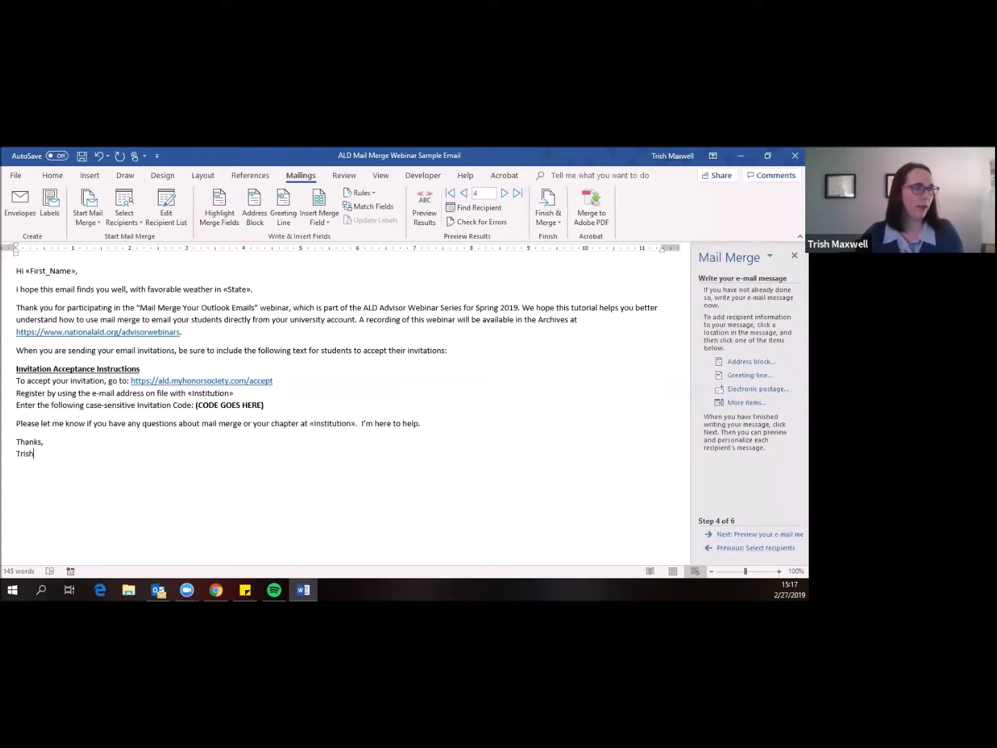
Switch to Outlook, copy the signature block from a new blank message, and discard that message without saving.
key("alt+Tab")
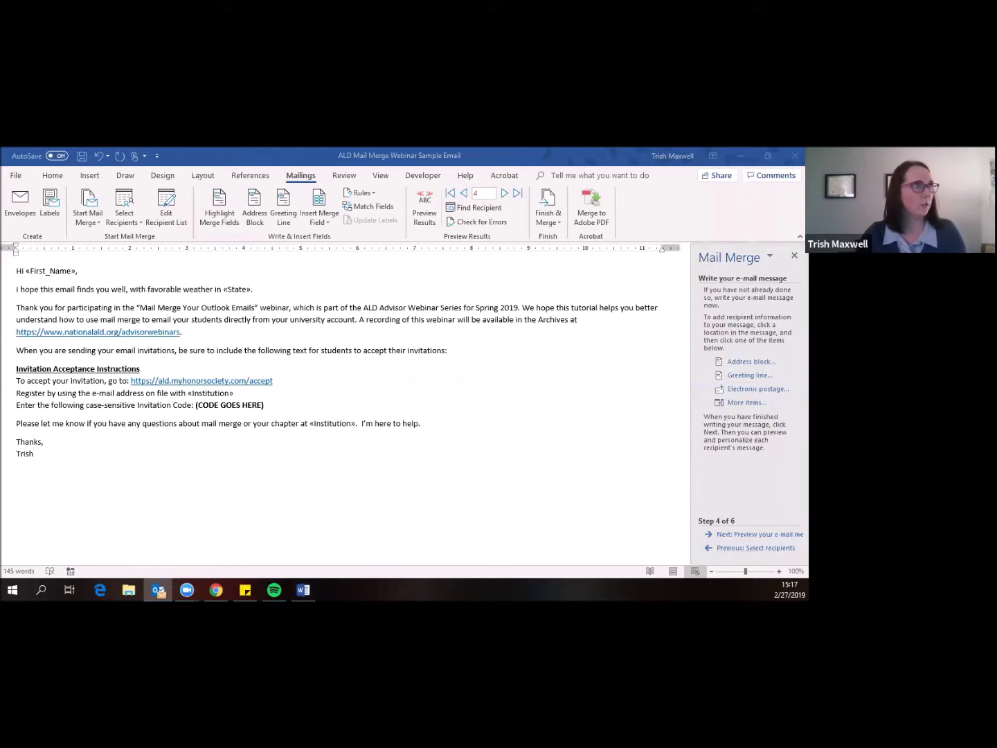
key("ctrl+n")
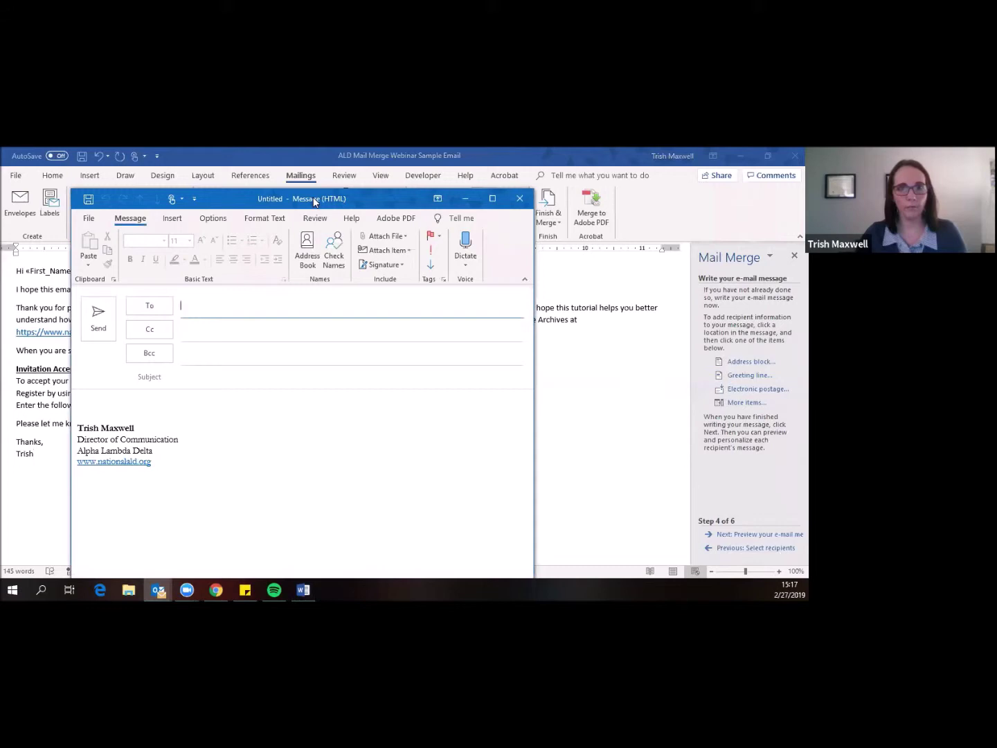
left_click_drag(313, 202, 529, 185)
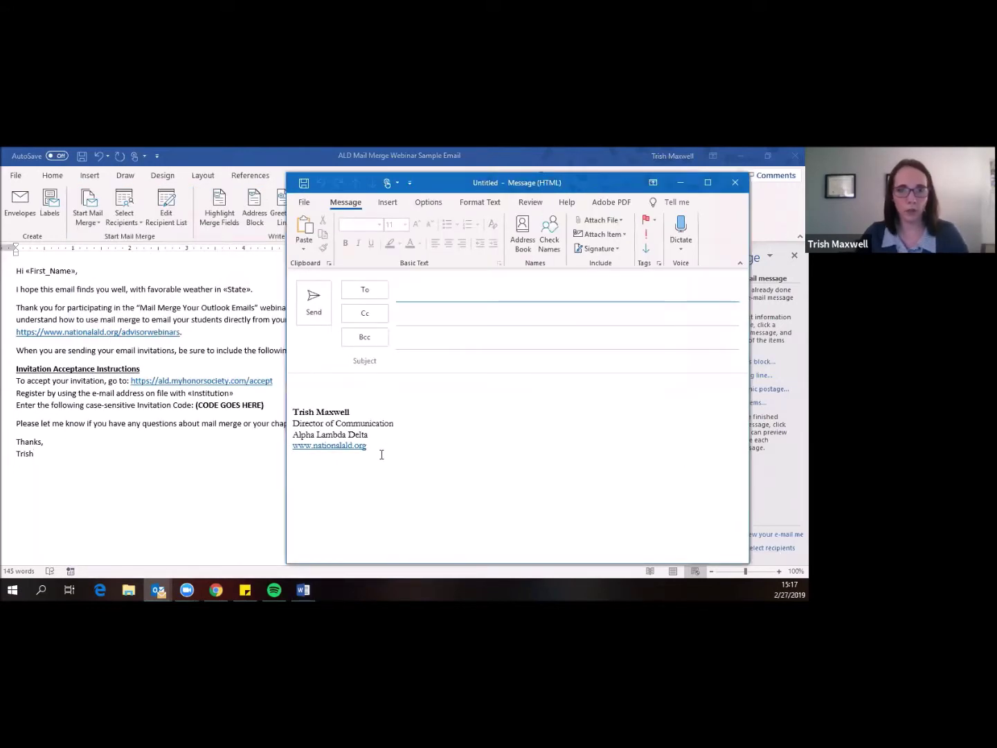
left_click_drag(382, 454, 272, 396)
key("ctrl+c")
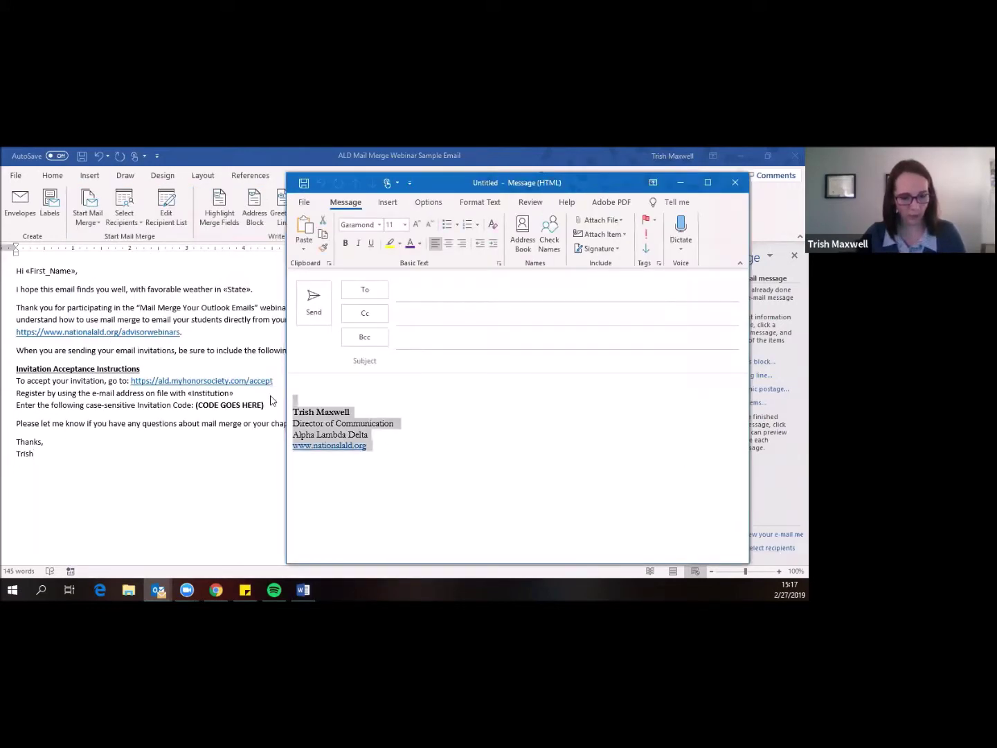
key("Delete")
left_click(735, 183)
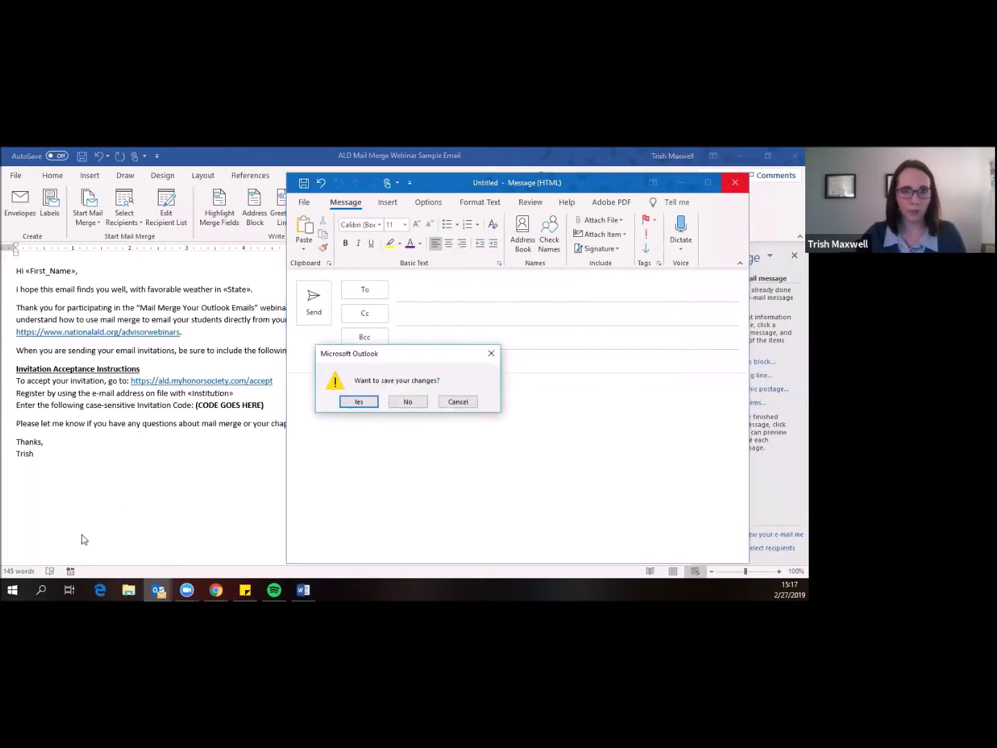
left_click(409, 402)
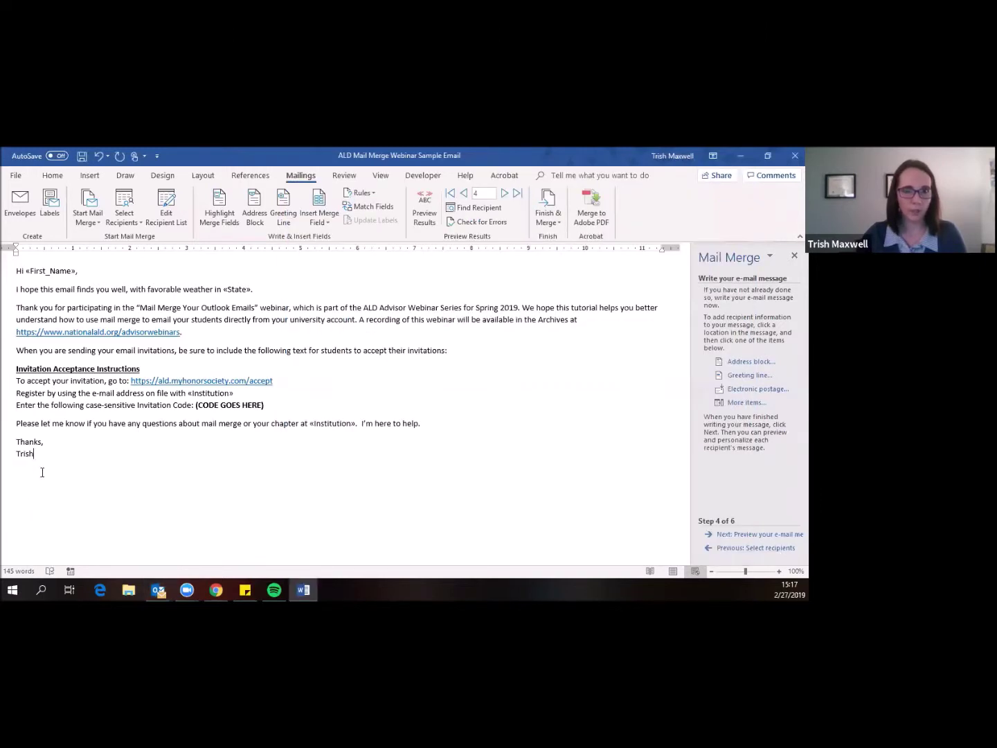
Paste the copied signature below the closing name and remove the extra spacing between its lines.
key("ctrl+v")
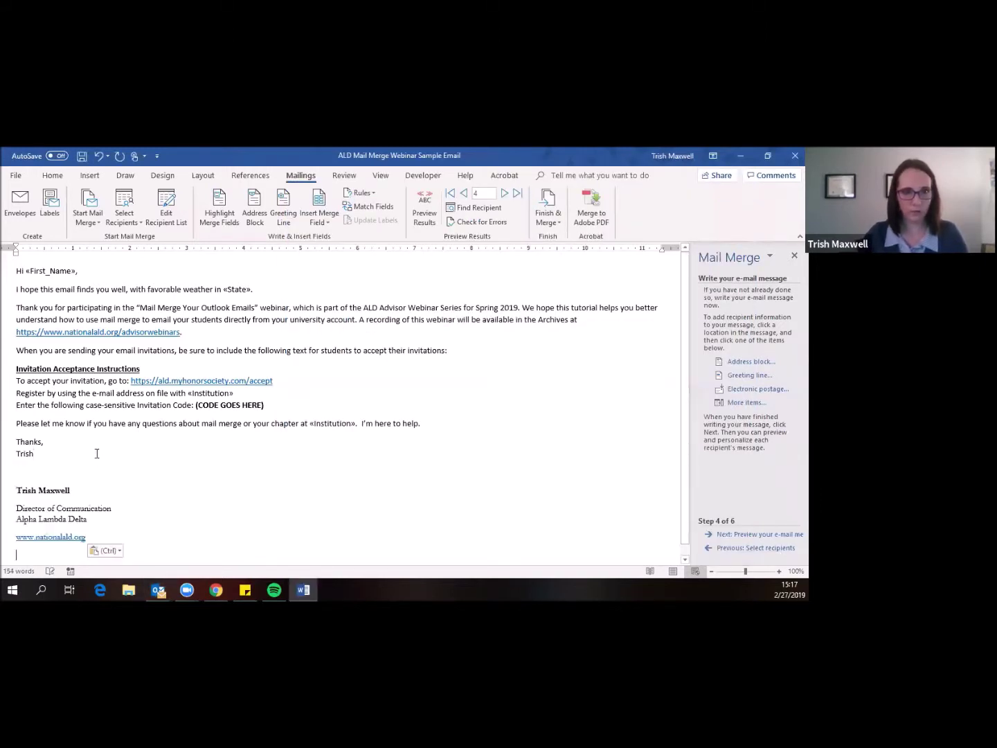
left_click(38, 495)
key("Delete")
key("BackSpace")
key("Return")
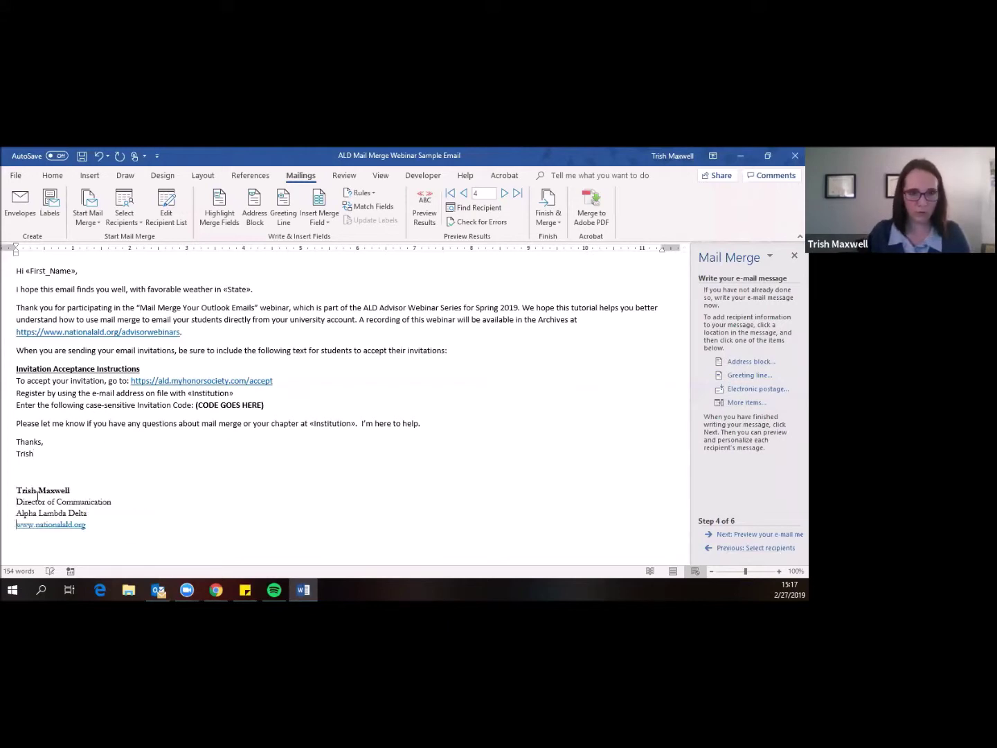
Preview the merged messages back to recipient 2 and proceed to completing the merge.
left_click(766, 534)
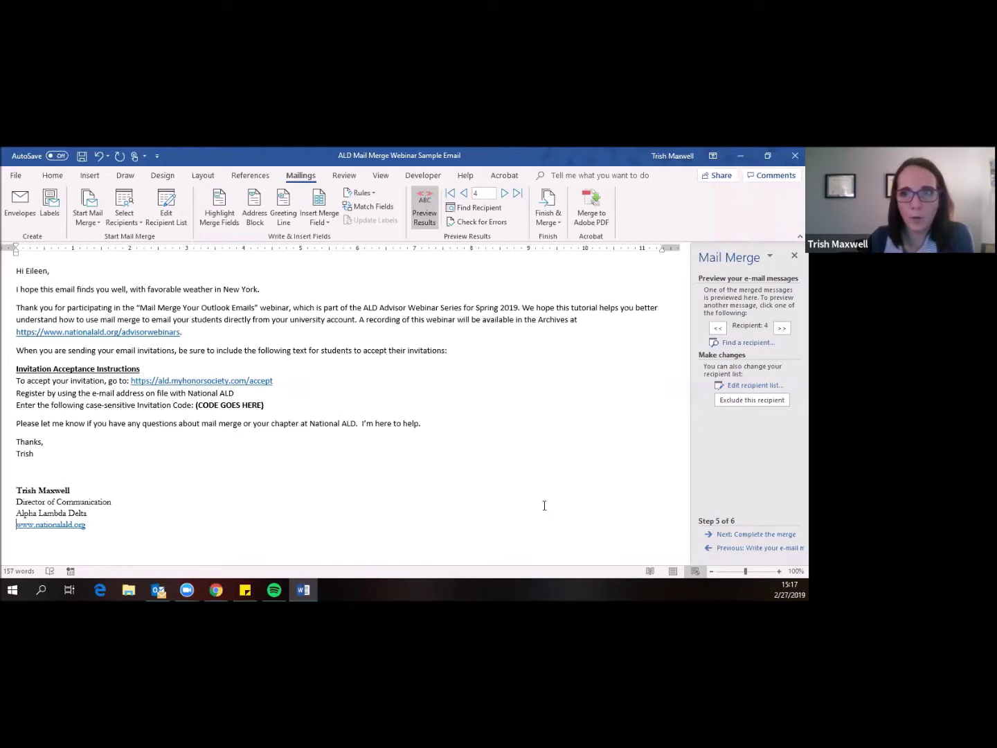
double_click(716, 328)
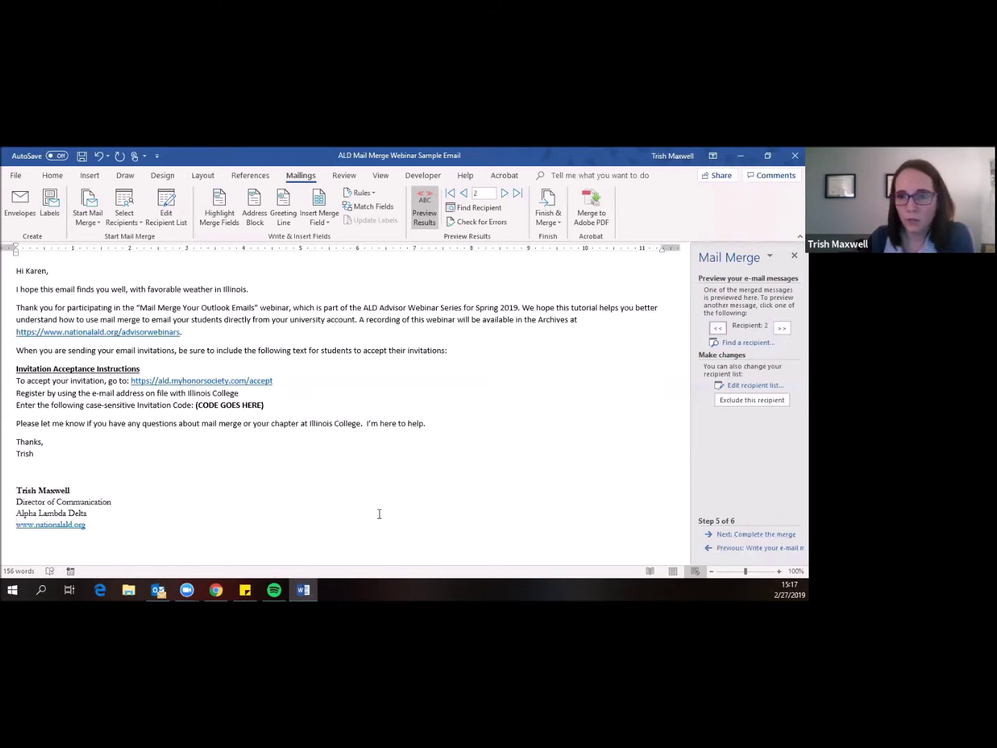
left_click(756, 535)
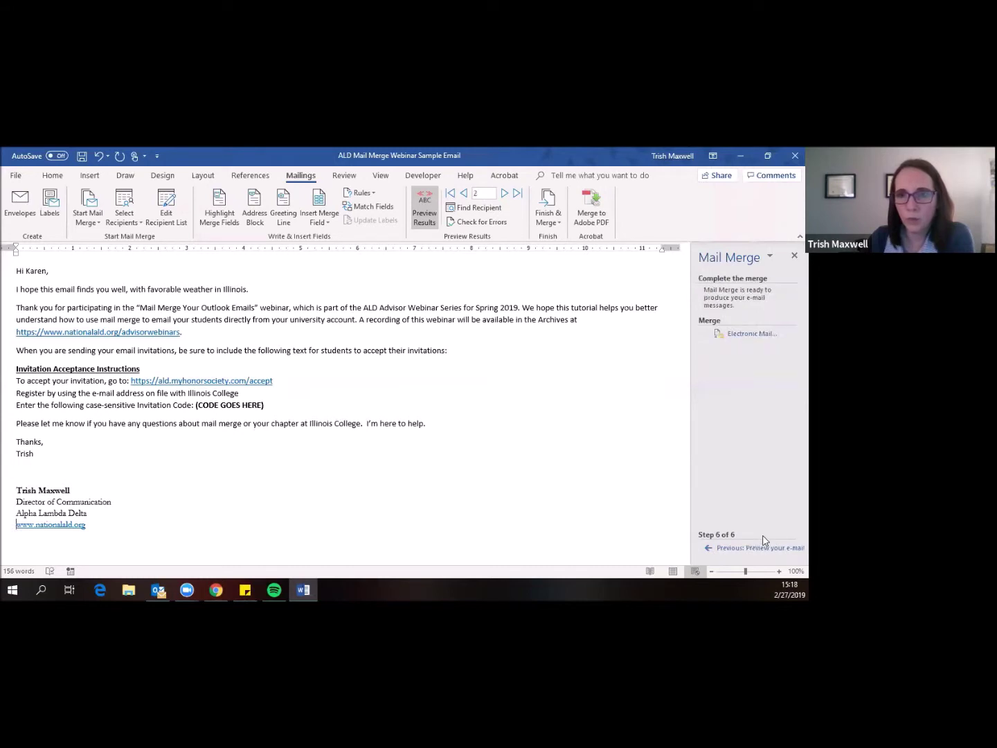
Start the merge to electronic mail, addressed by the Email_Address field, with the subject "Test Email for Mail Merge Webinar".
left_click(755, 336)
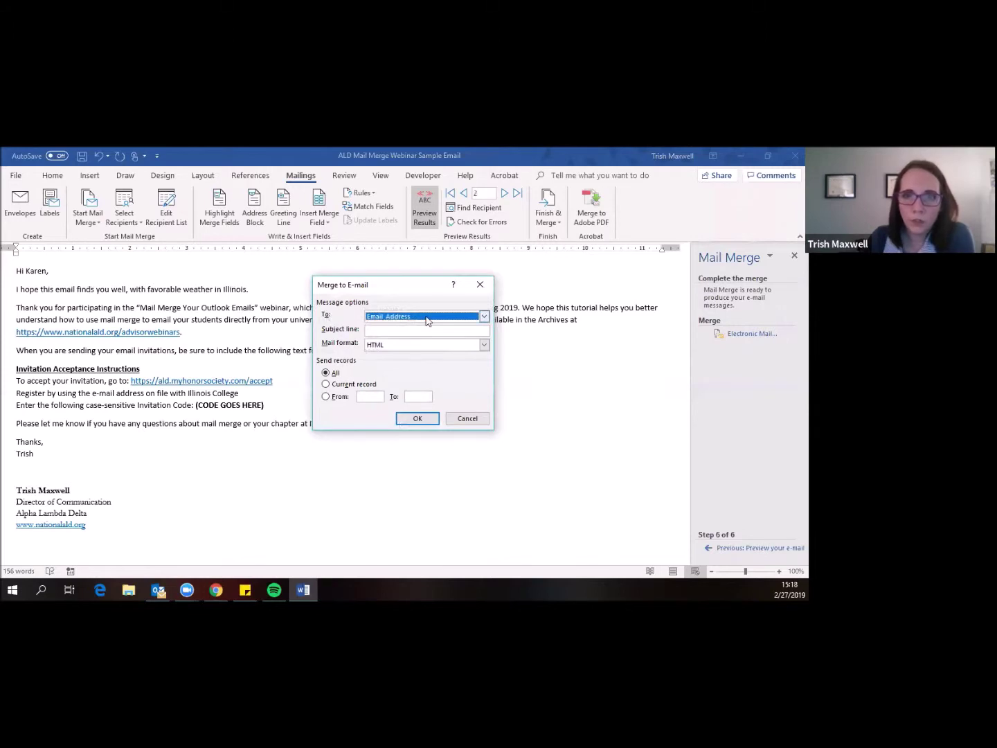
left_click(485, 316)
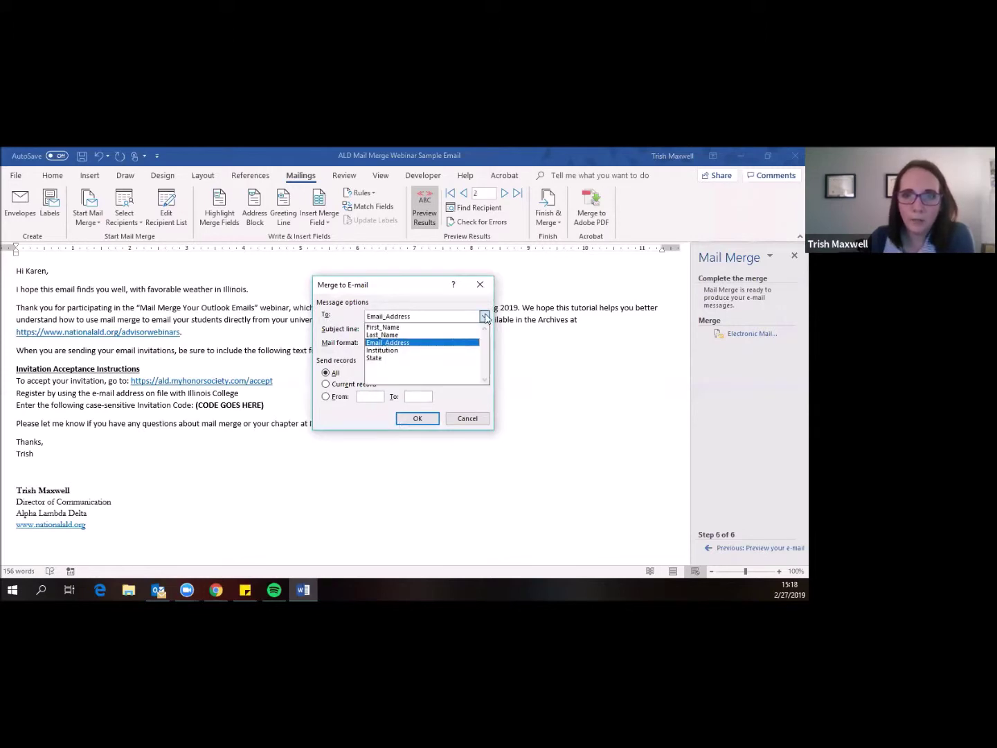
left_click(445, 343)
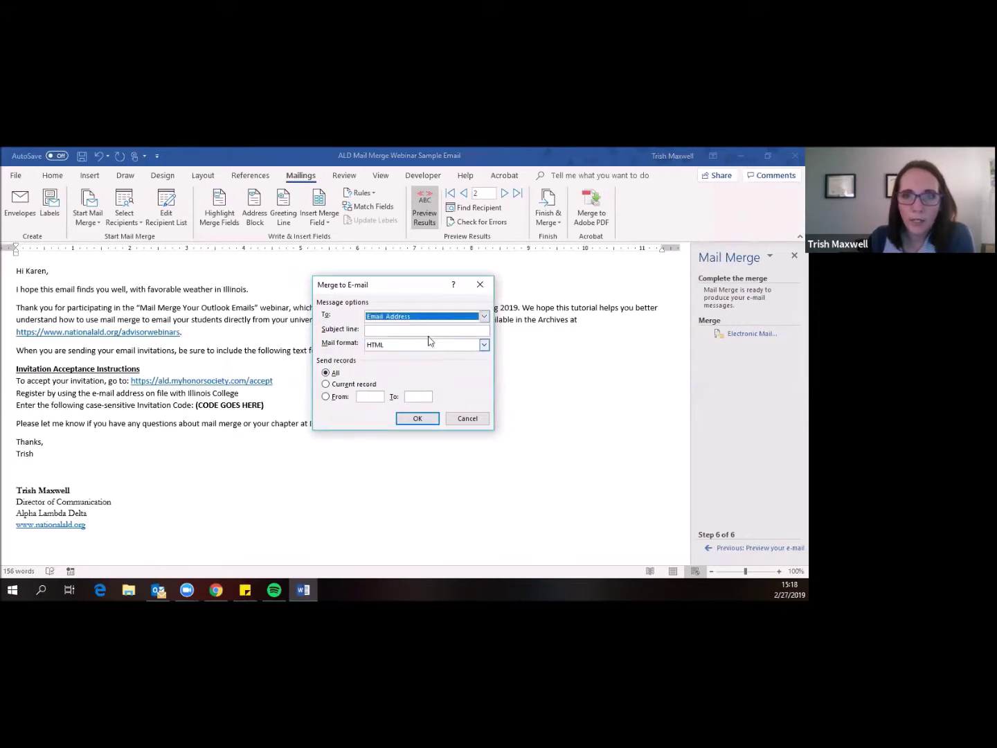
left_click(403, 330)
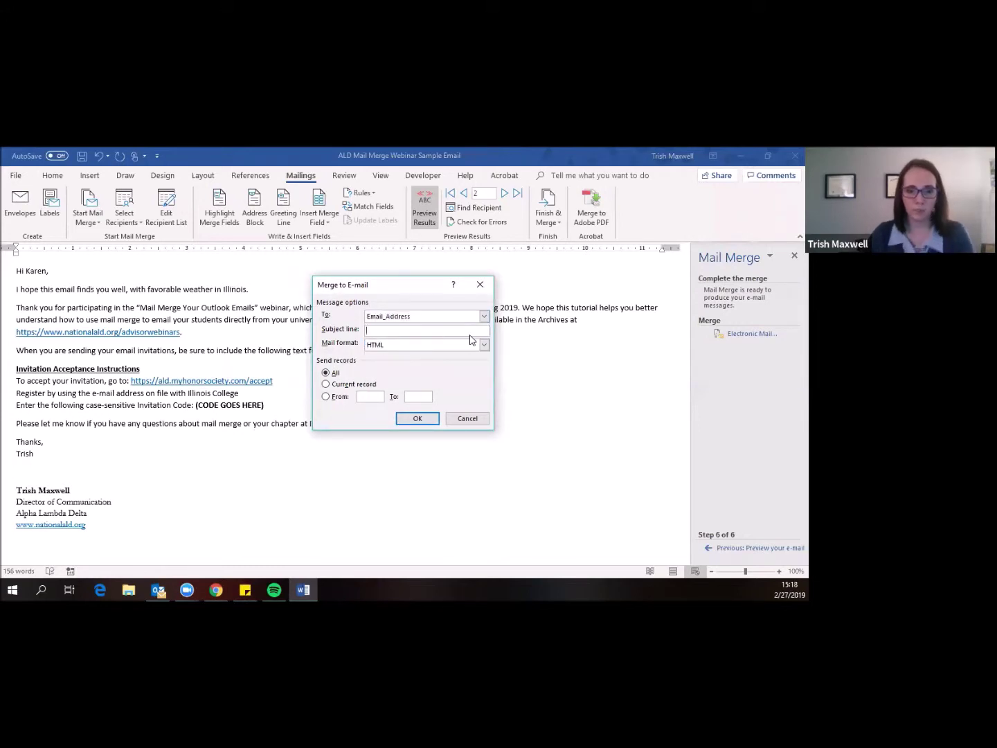
type("Test Email ")
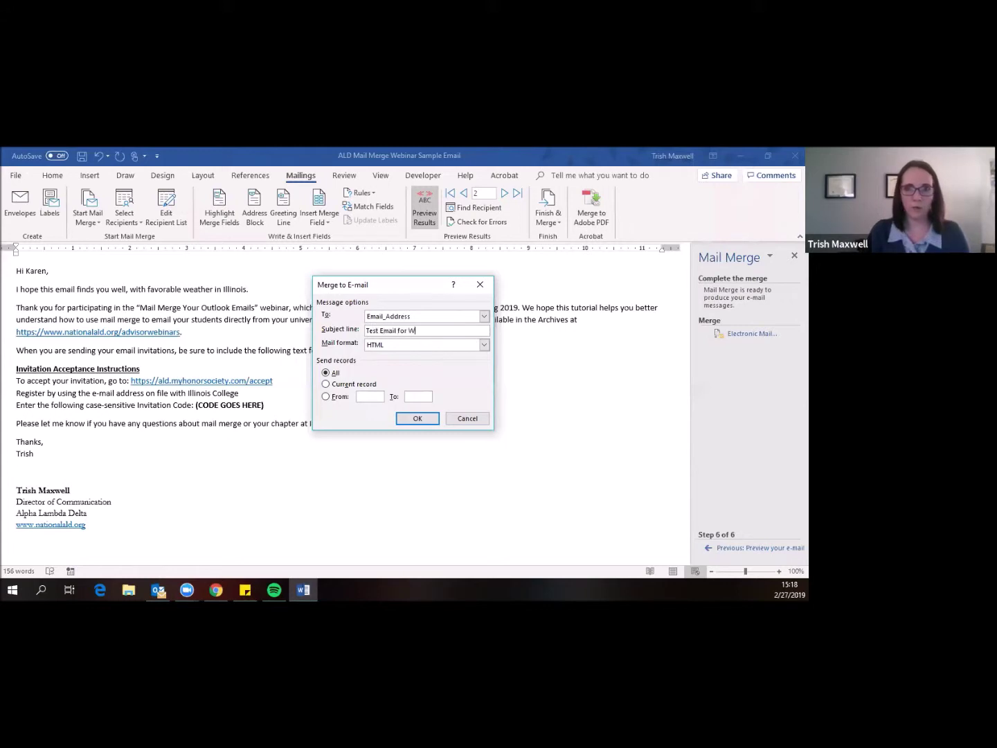
type("for Mail Merge Webinar")
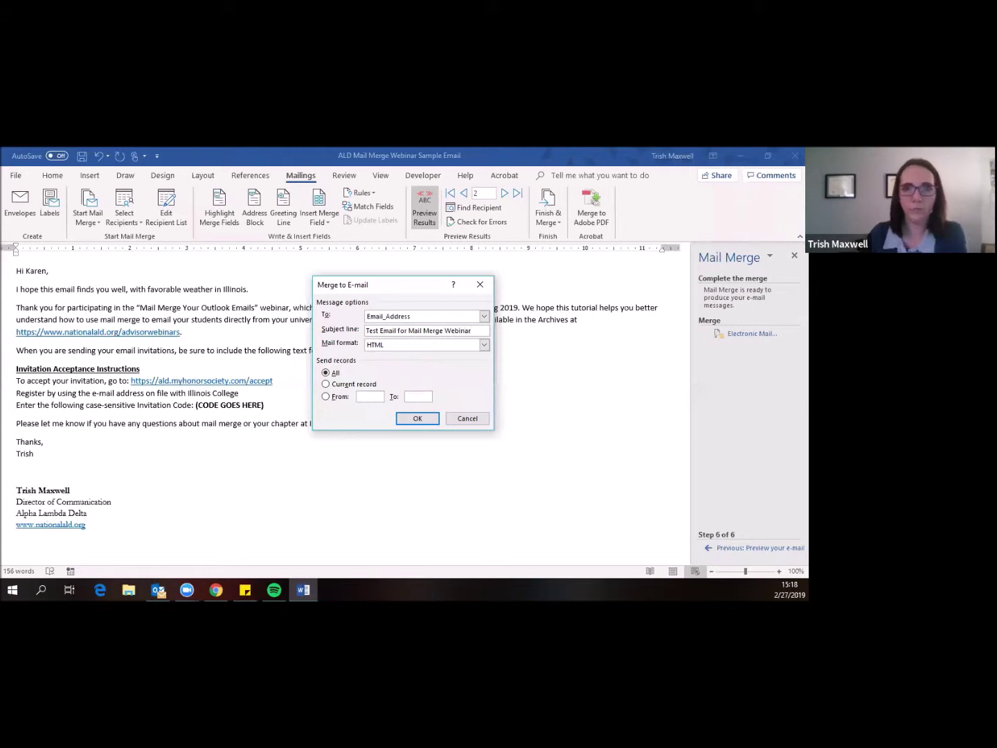
Review the mail format choices, keep HTML, and send the merged e-mails to all records.
left_click(400, 349)
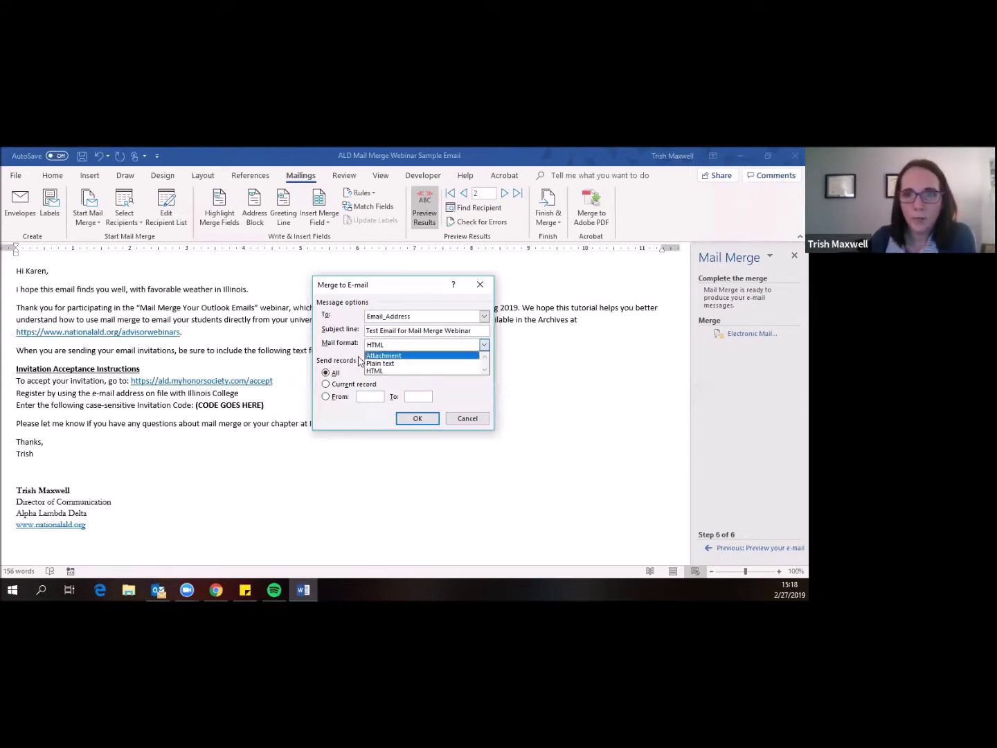
left_click(475, 391)
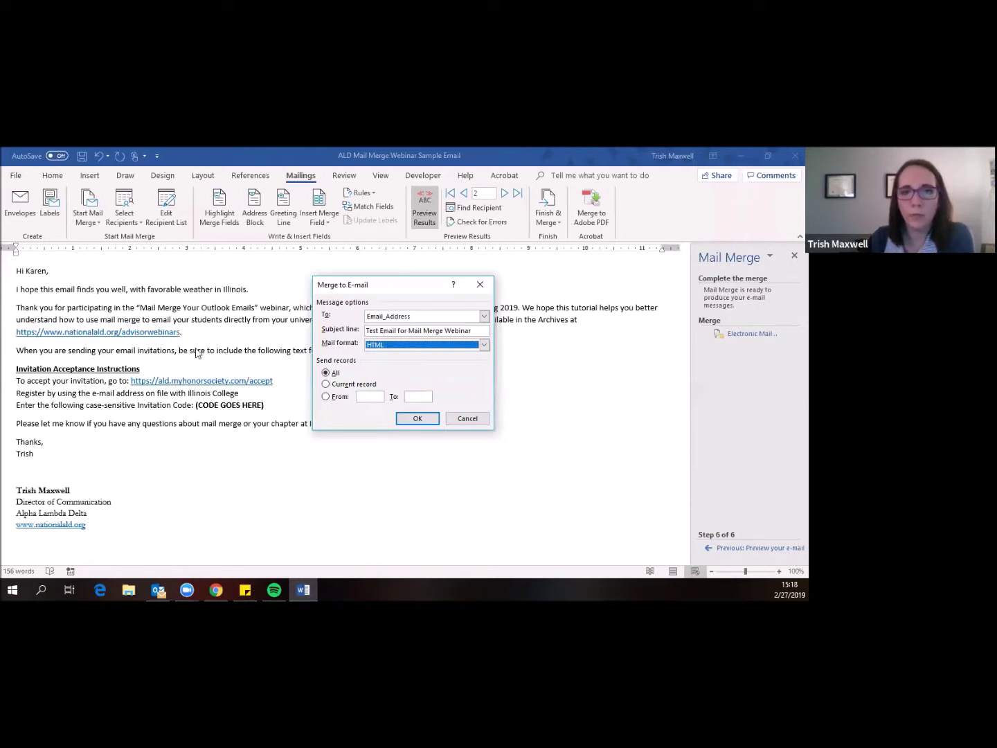
left_click(429, 421)
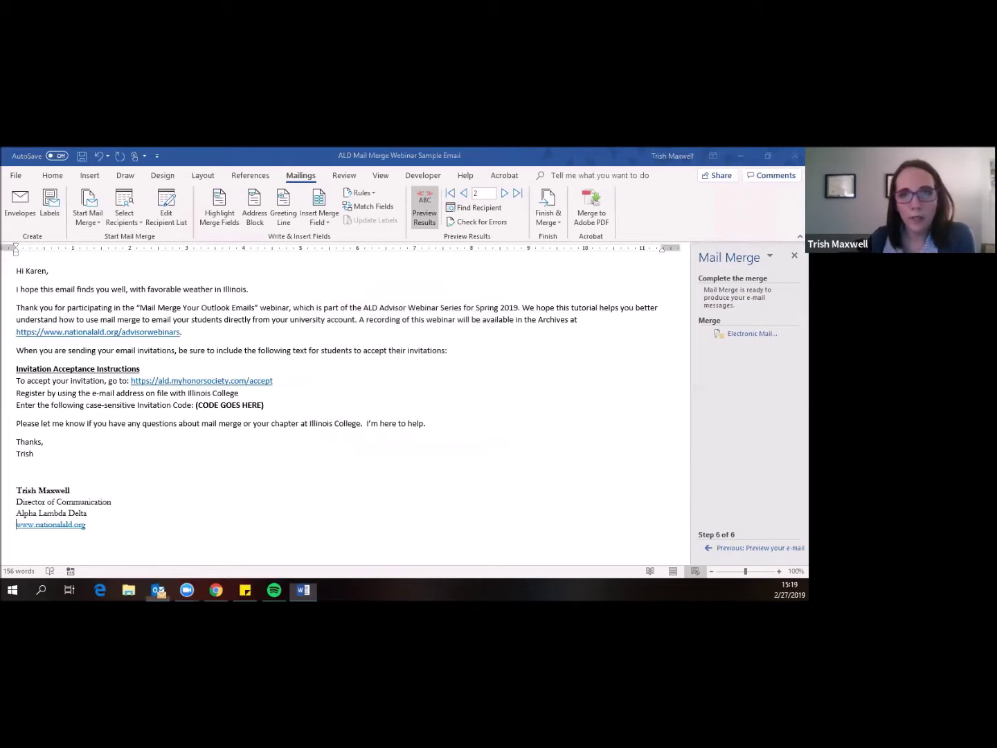
Switch to Outlook, maximize it, and view the received Test Email for Mail Merge Webinar message in the Inbox.
key("alt+Tab")
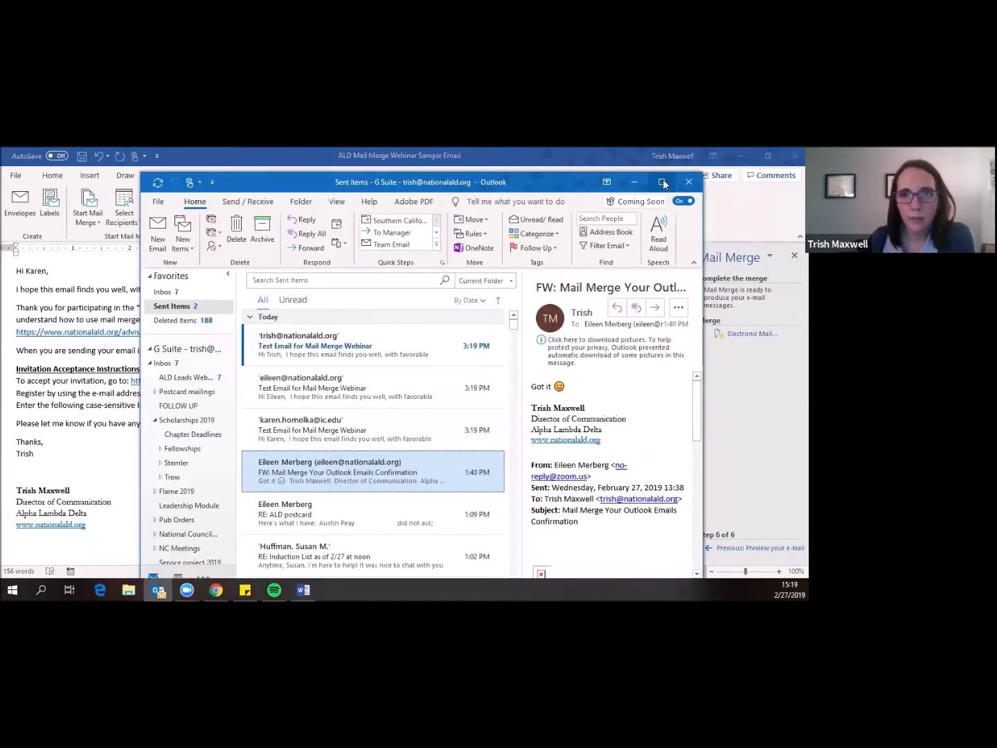
left_click(661, 181)
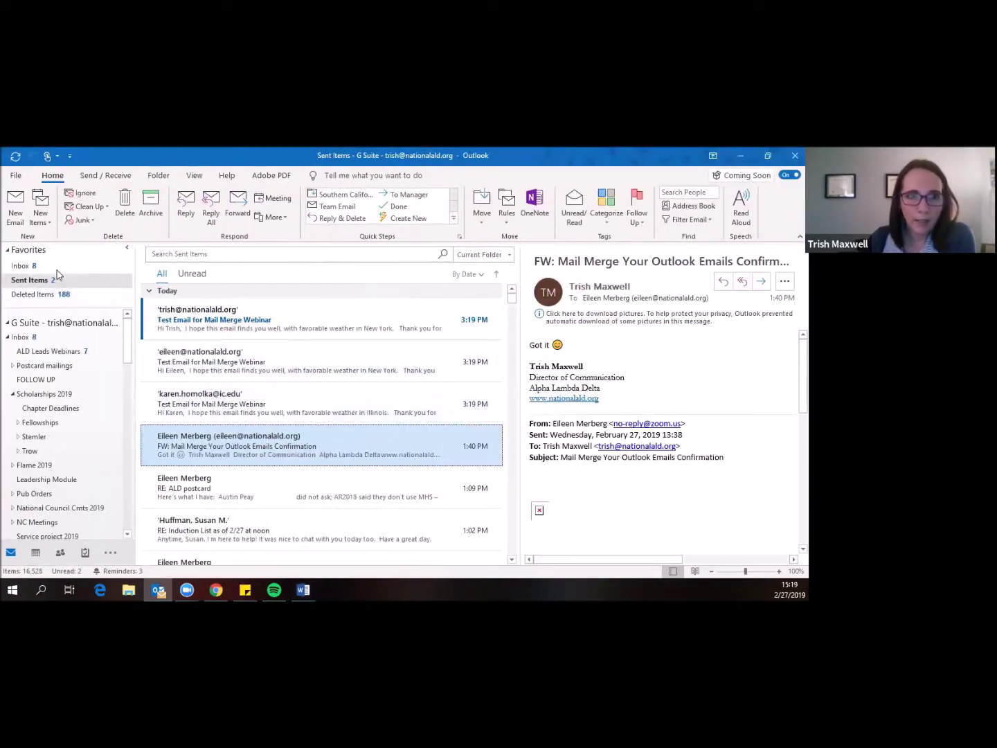
left_click(51, 266)
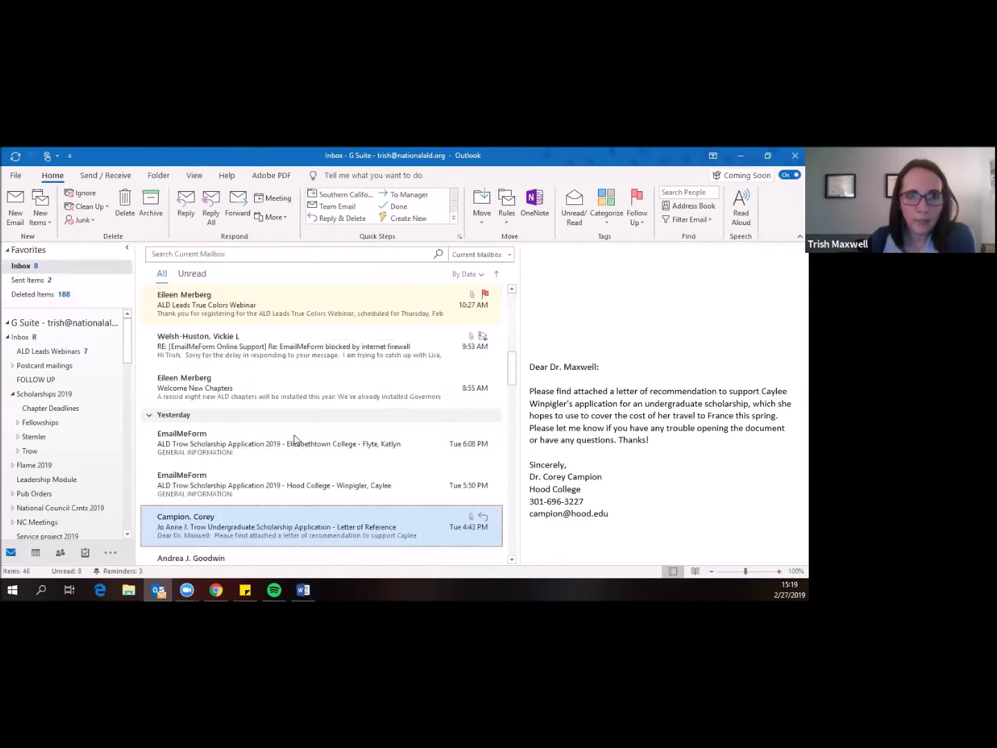
scroll(295, 438, "up", 10)
left_click(245, 318)
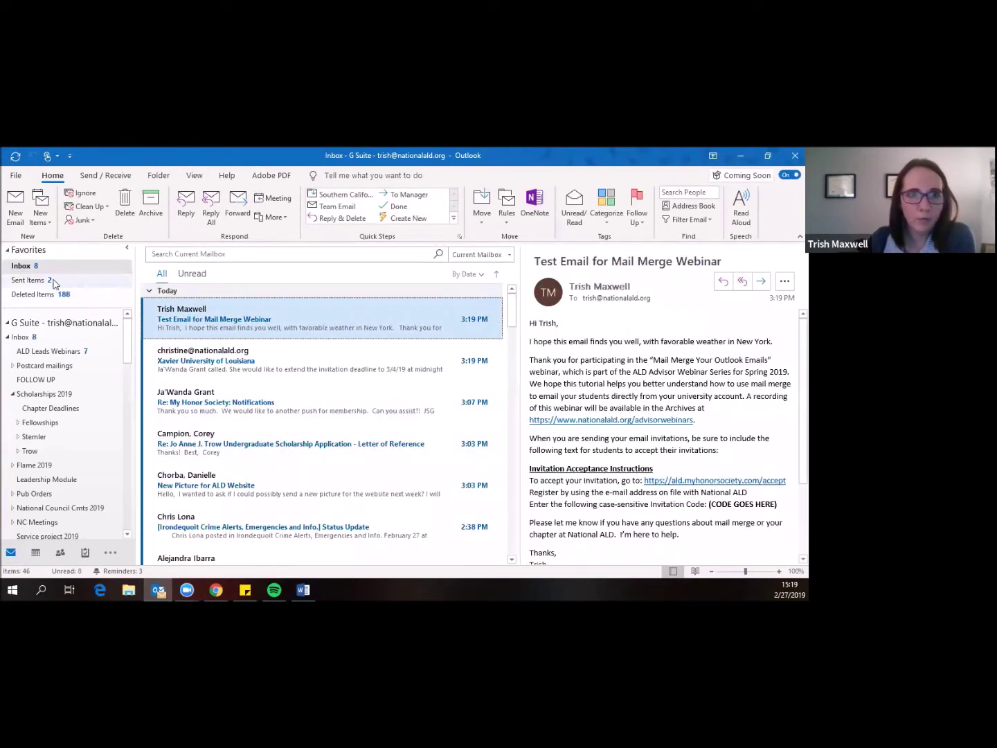
View the merged message sent to the Illinois College recipient in Sent Items, and minimize Outlook and Word.
left_click(43, 280)
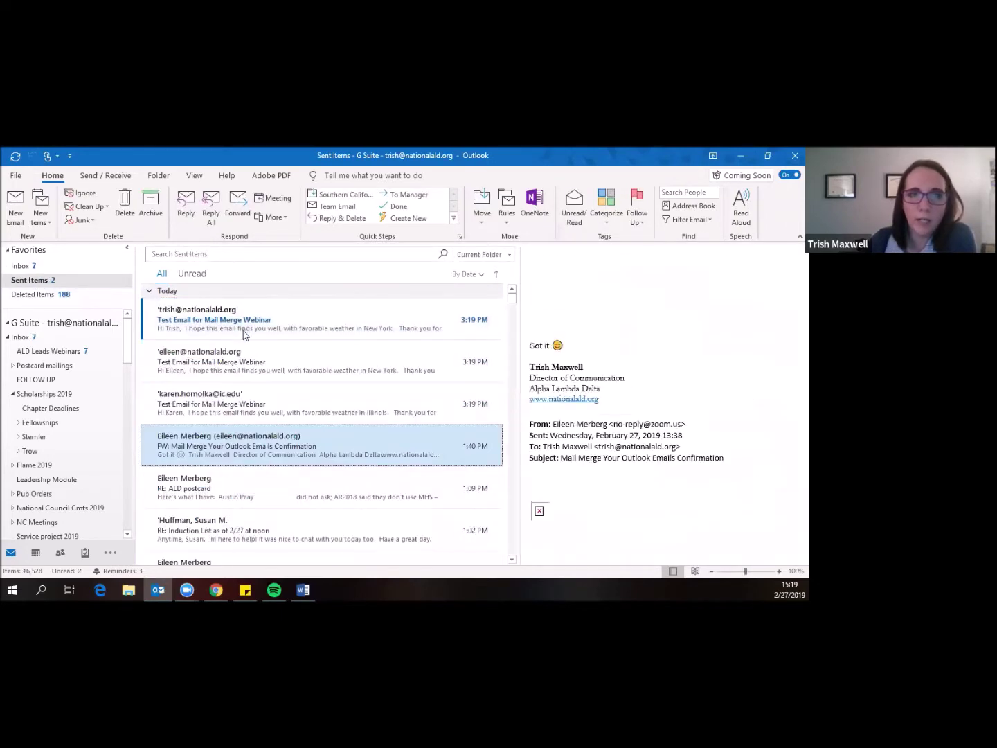
left_click(228, 408)
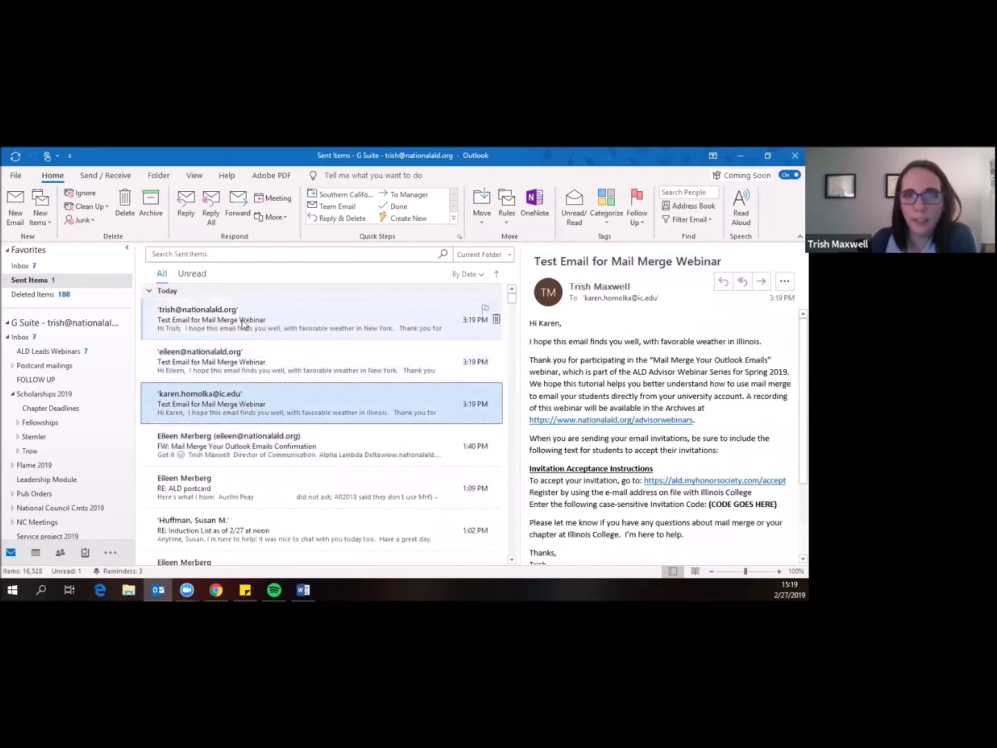
left_click(740, 155)
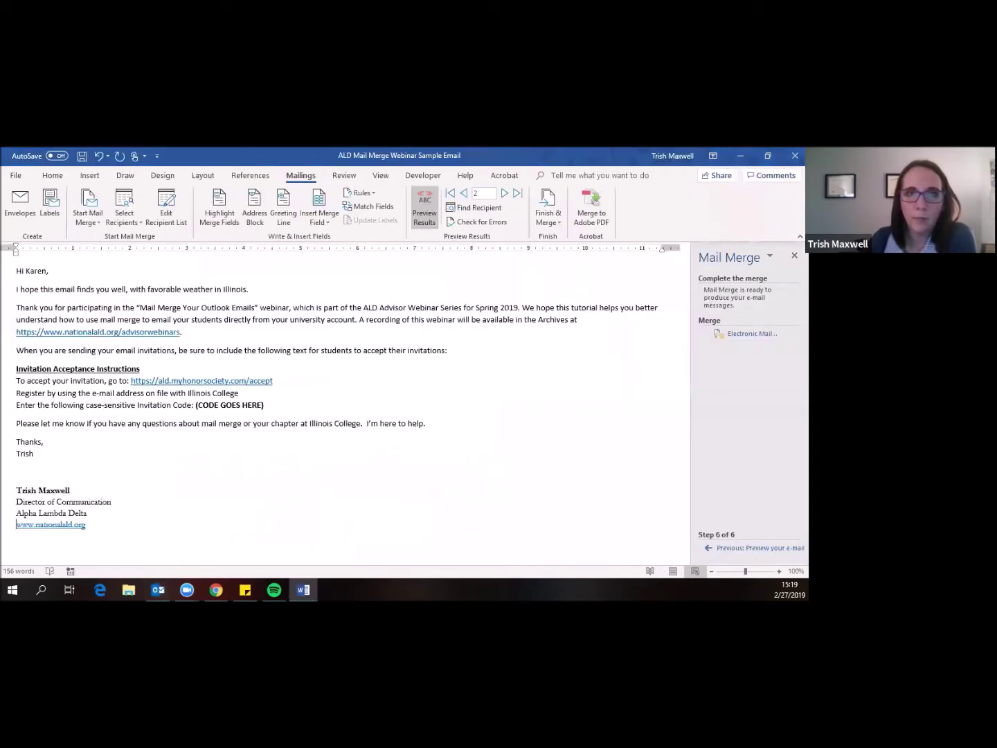
left_click(737, 155)
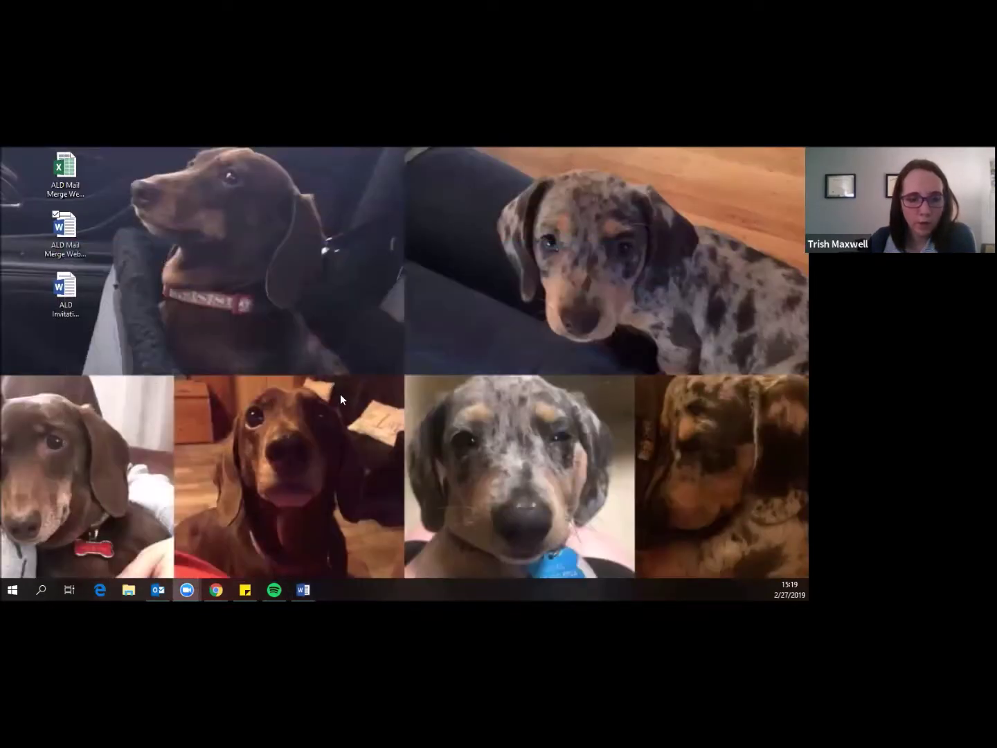